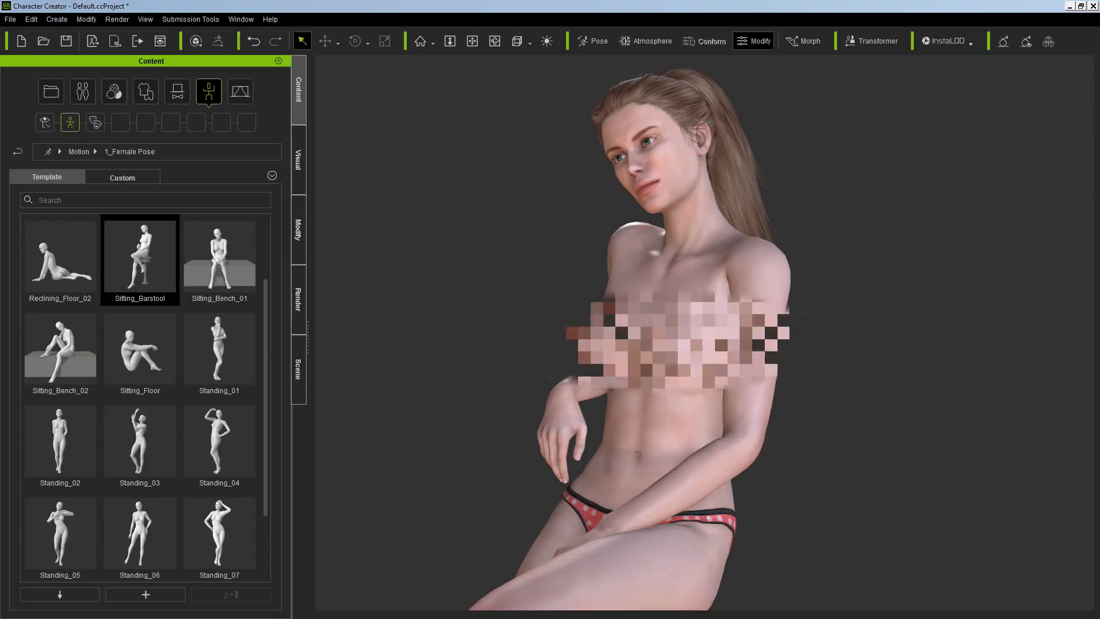
key(c)
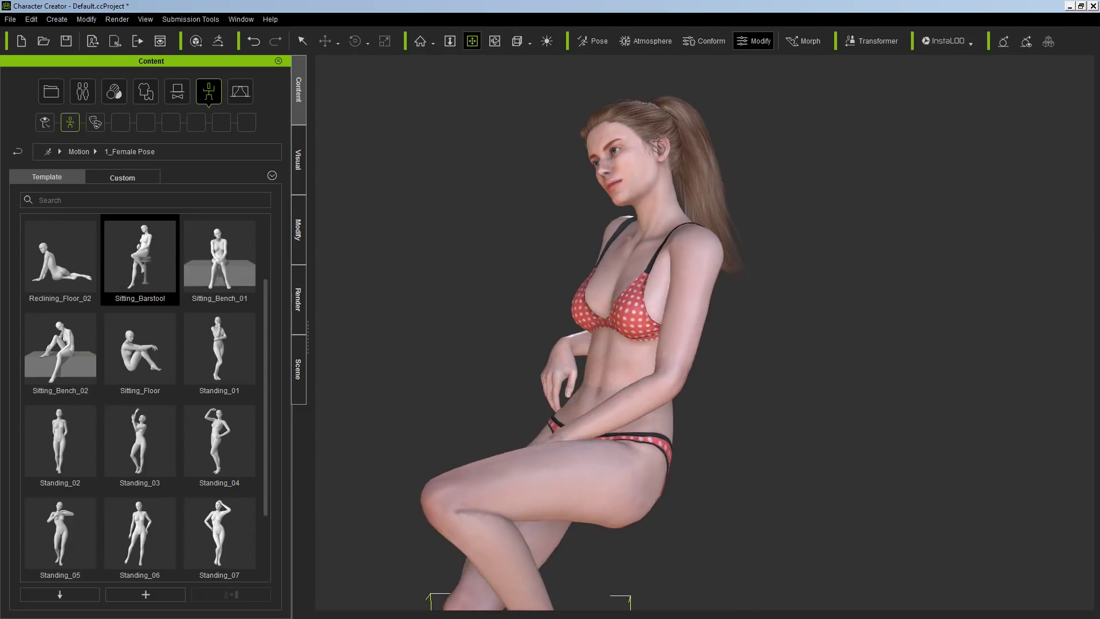
key(x)
middle_drag(648, 258, 599, 246)
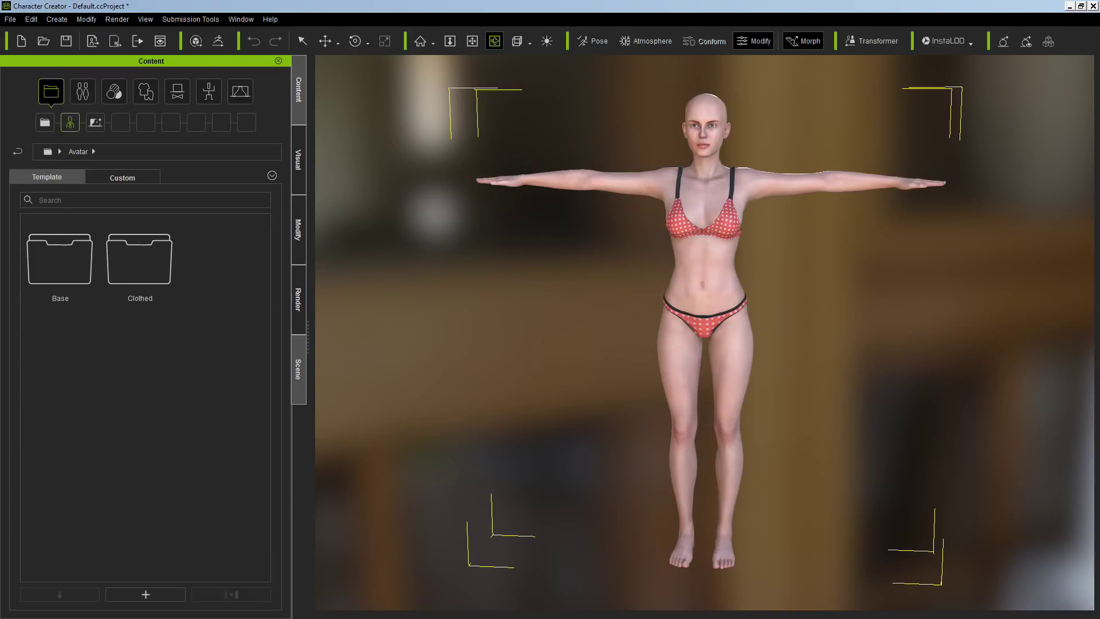
Step: Hide the Sky object in the scene so the avatar stands against a plain background
click(298, 369)
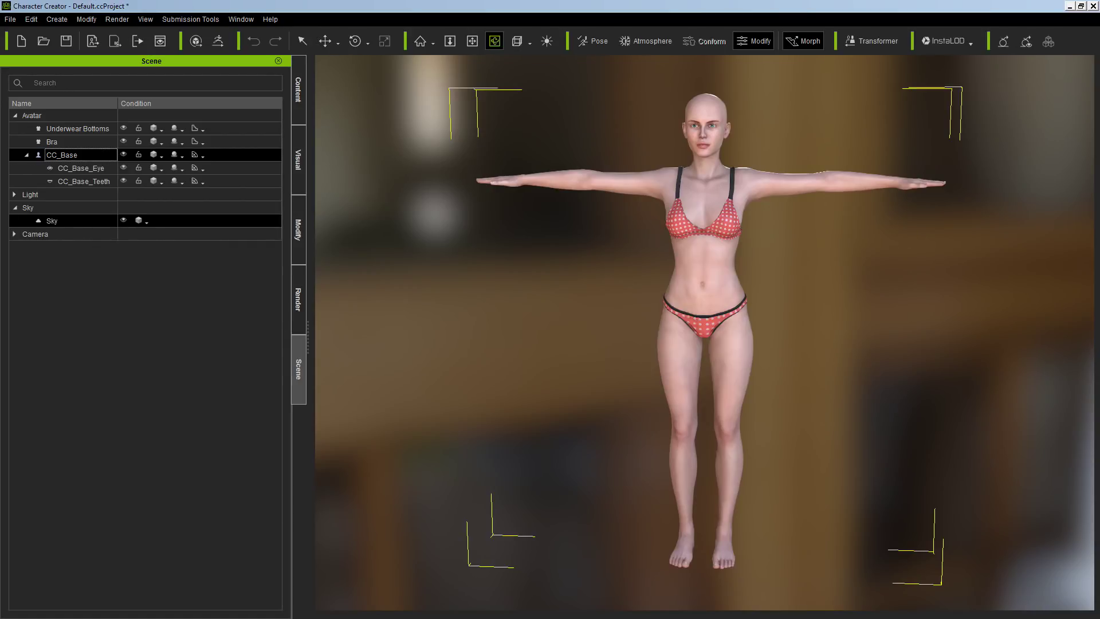
click(124, 220)
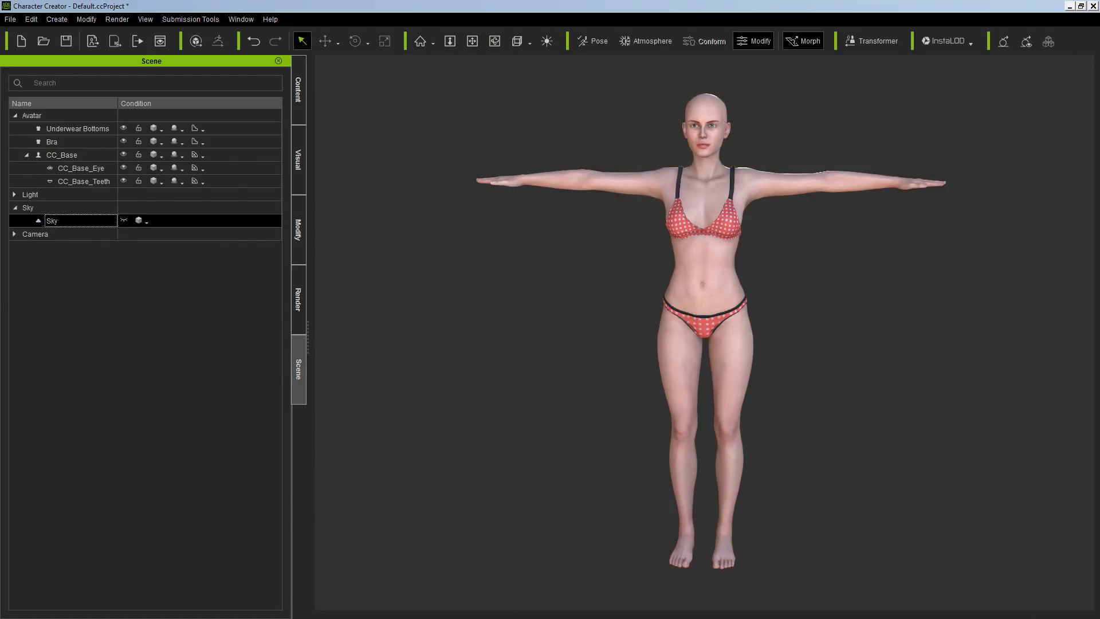
Step: Examine the avatar's body and face from an angled view and close up
mouse_move(705, 333)
right_down()
mouse_move(654, 333)
mouse_move(706, 333)
right_up()
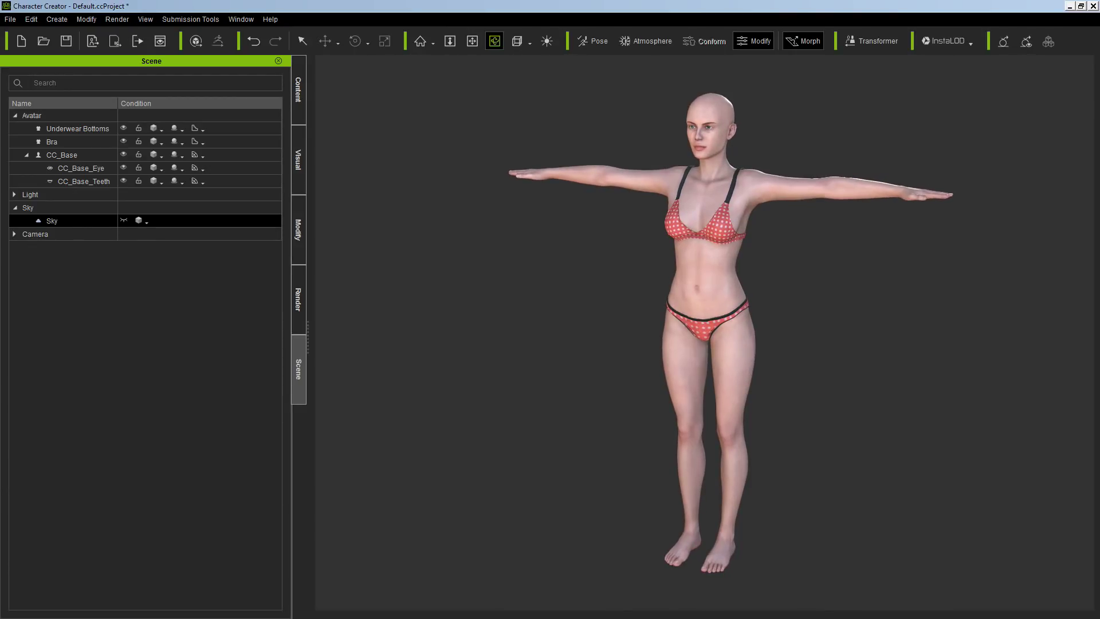
drag(705, 332, 637, 373)
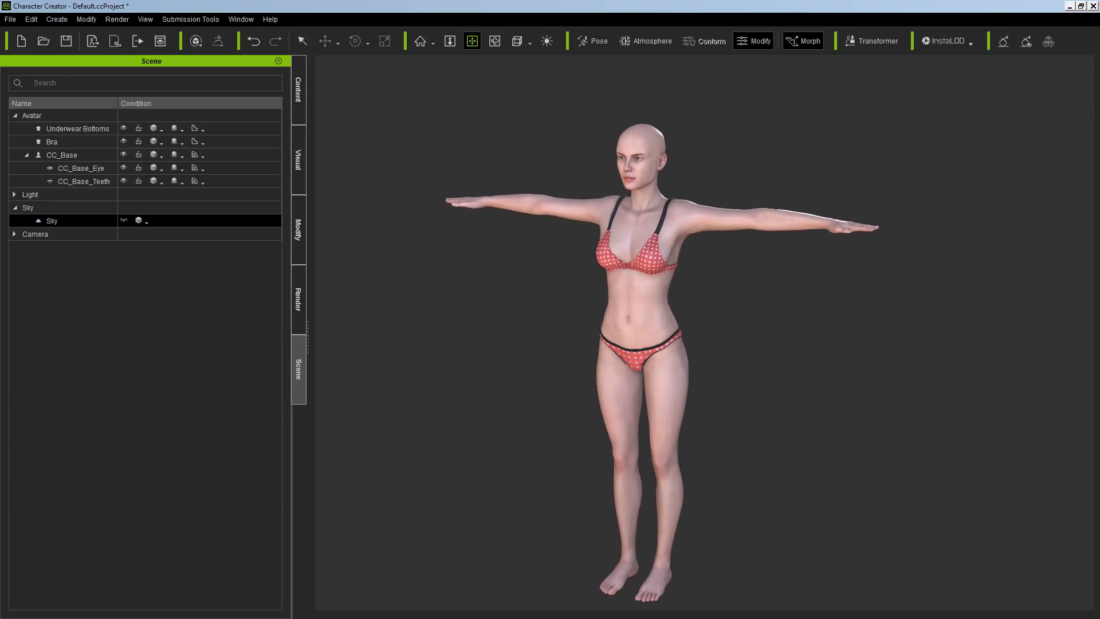
scroll(705, 332, up, 4)
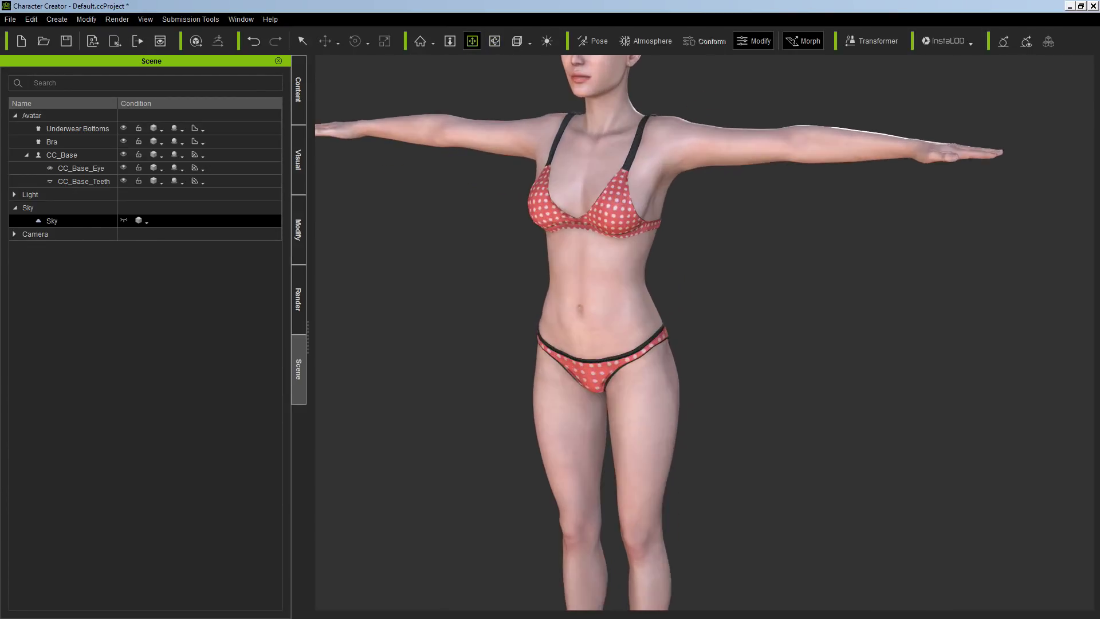
scroll(669, 332, up, 3)
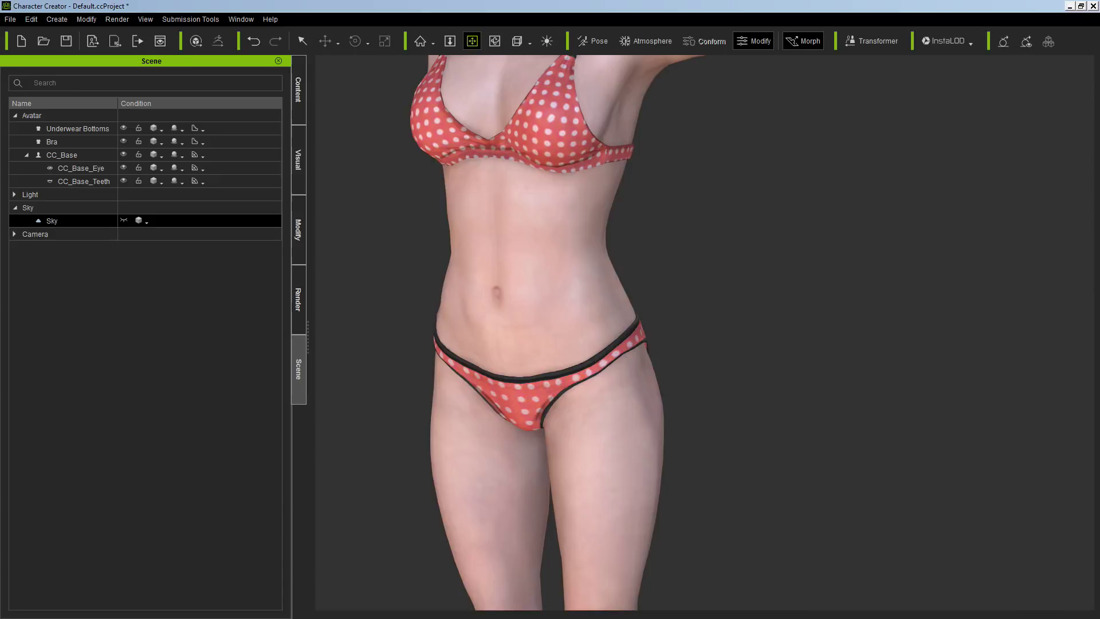
drag(670, 212, 696, 562)
scroll(705, 332, up, 4)
drag(705, 332, 748, 395)
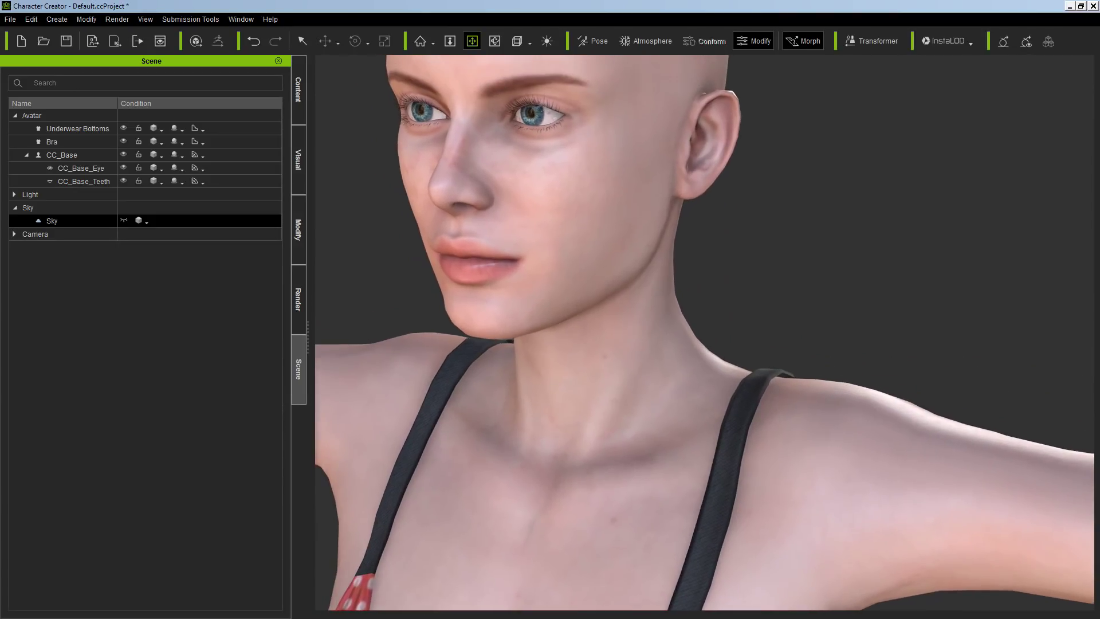
Step: Switch the workspace layout to Advanced (1920*1080)
click(241, 18)
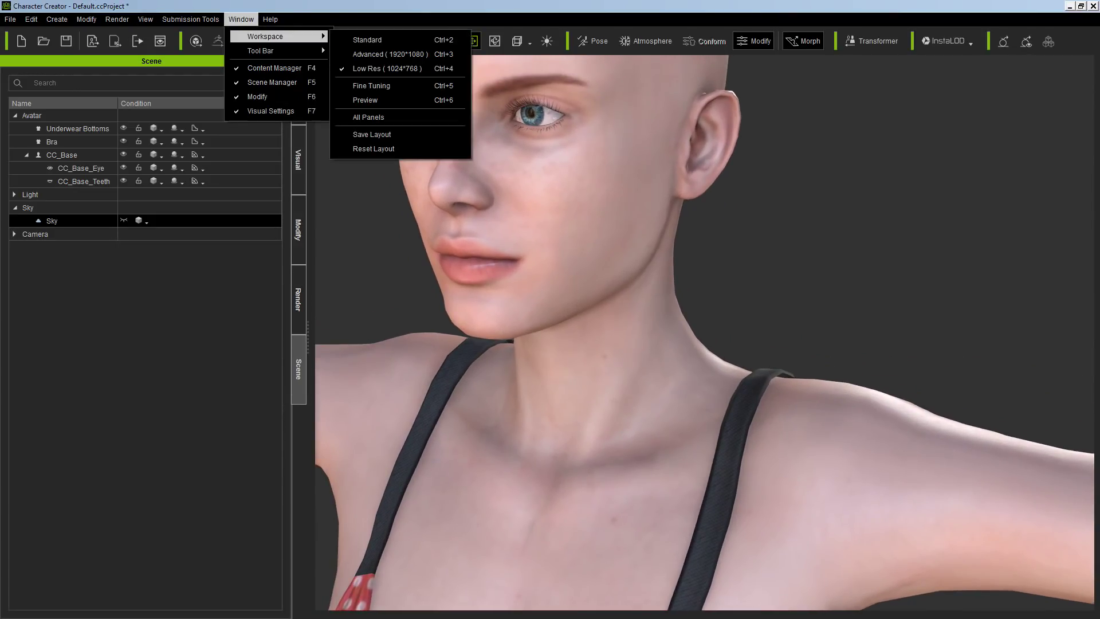
mouse_move(265, 36)
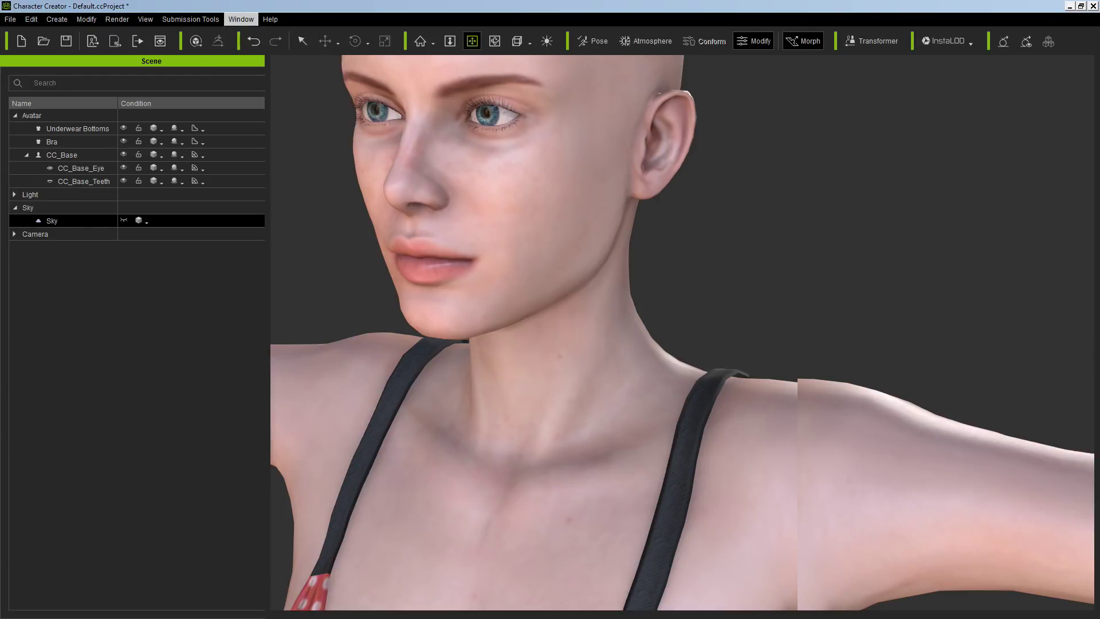
click(390, 53)
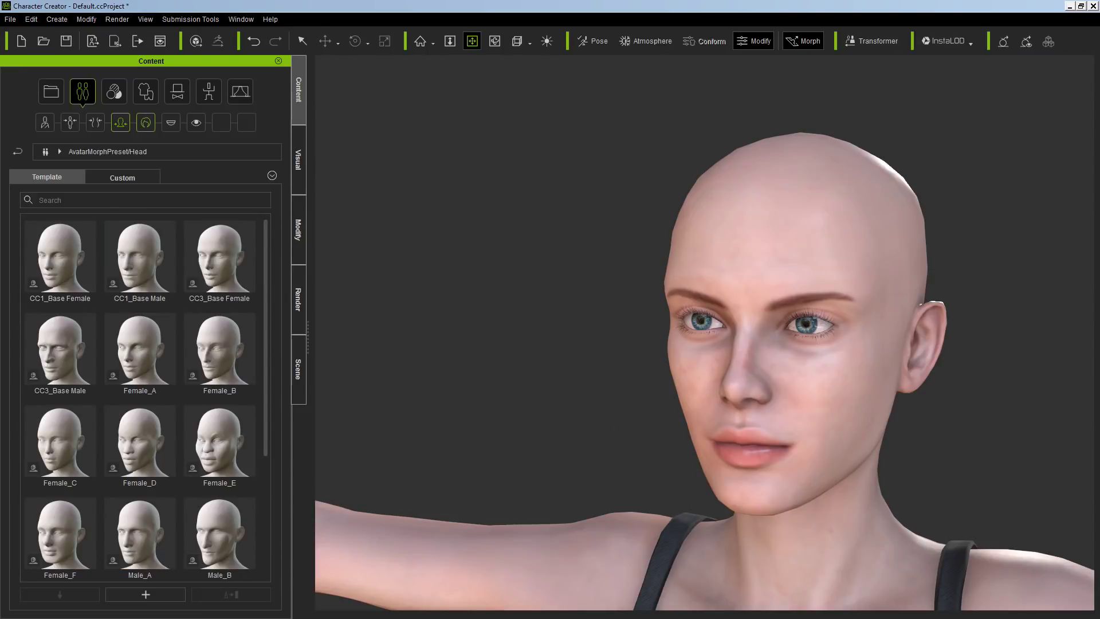
Step: Apply the High Ponytail hair from the hair templates to the avatar
click(146, 122)
click(140, 257)
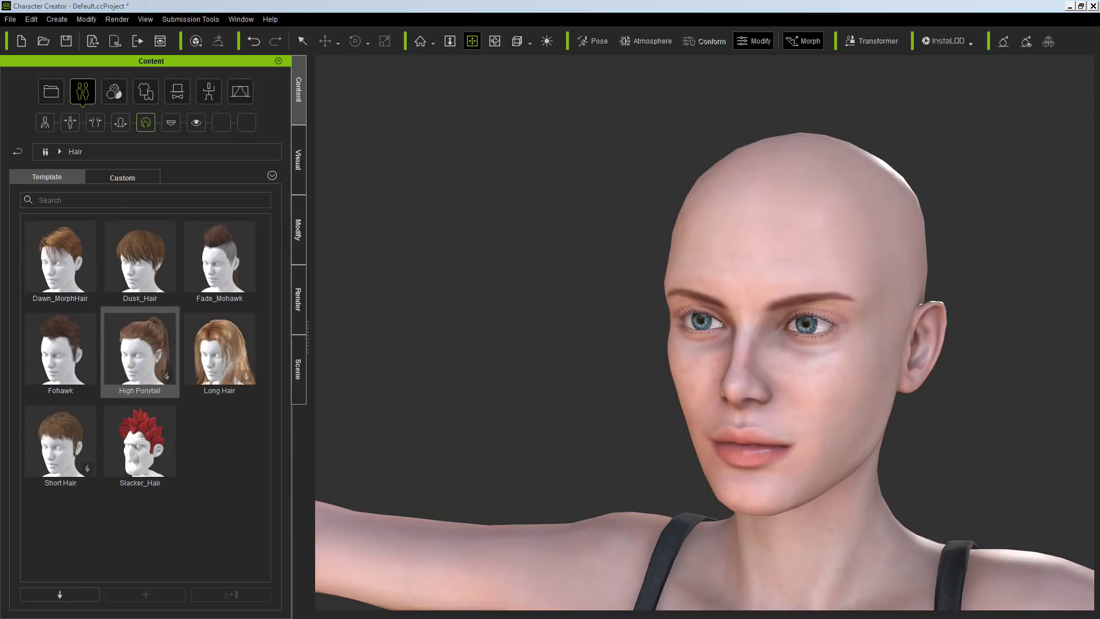
double_click(140, 350)
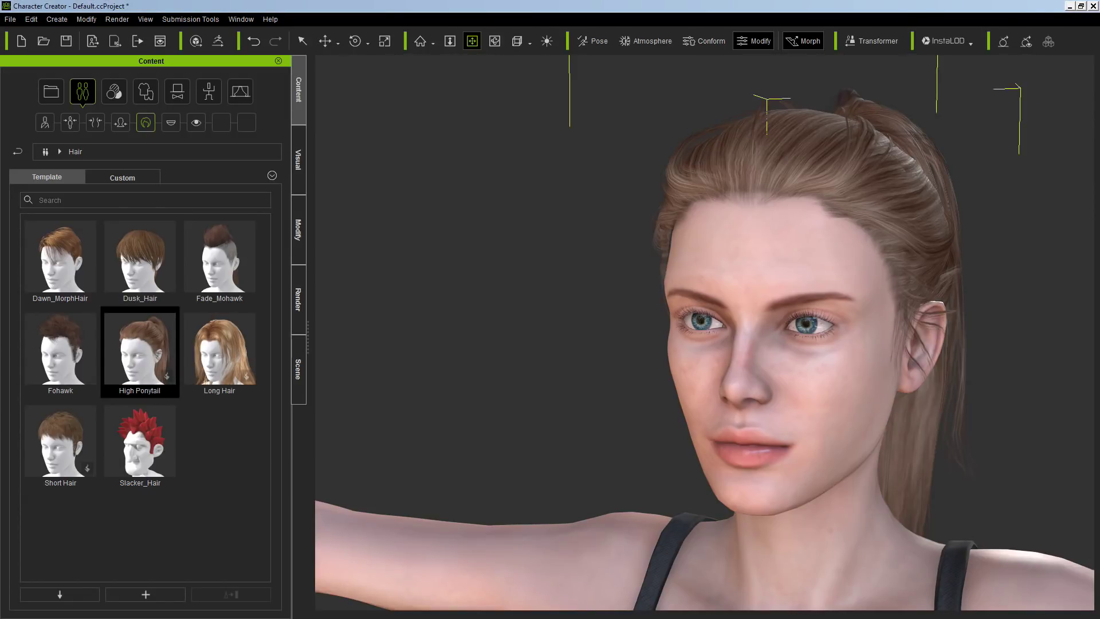
drag(705, 333, 639, 207)
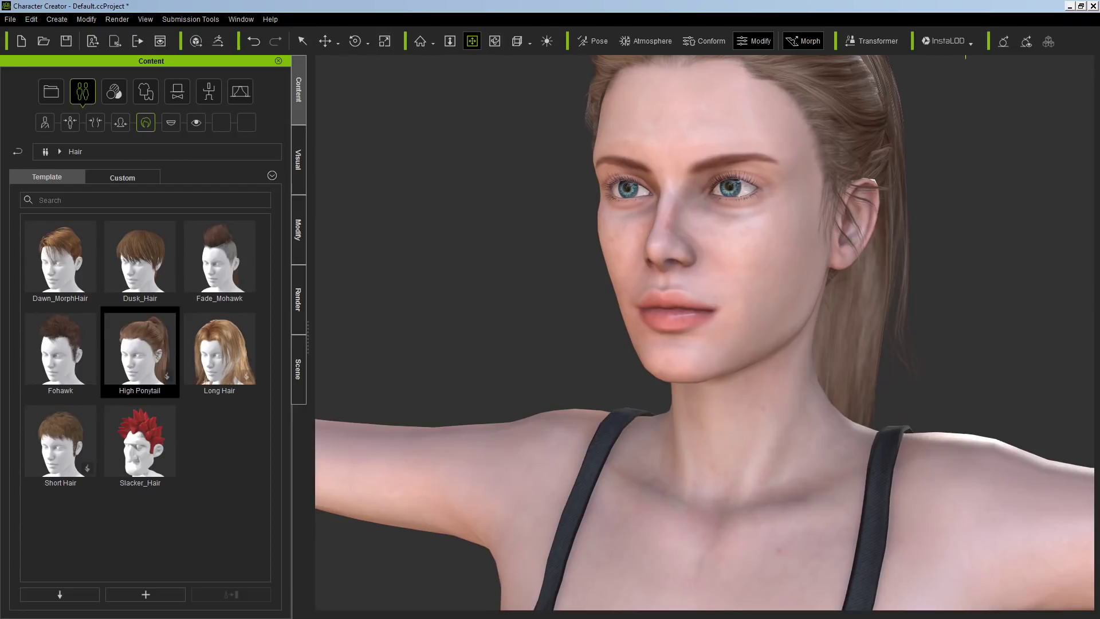
right_drag(639, 207, 814, 207)
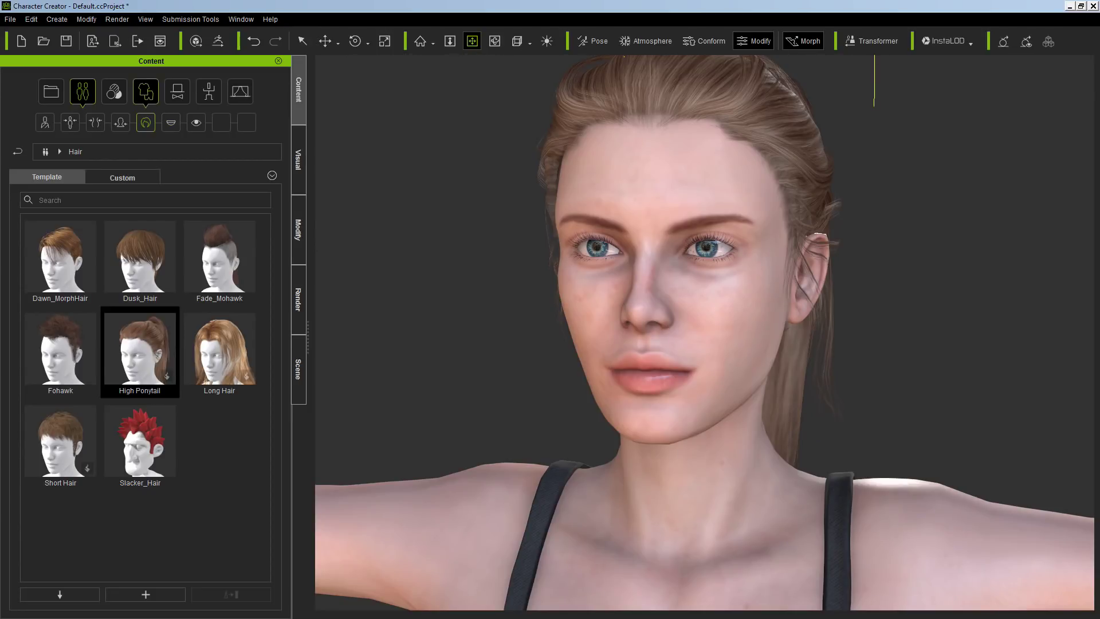
Step: Apply the Relaxed expression from the female expression templates to the avatar
click(208, 91)
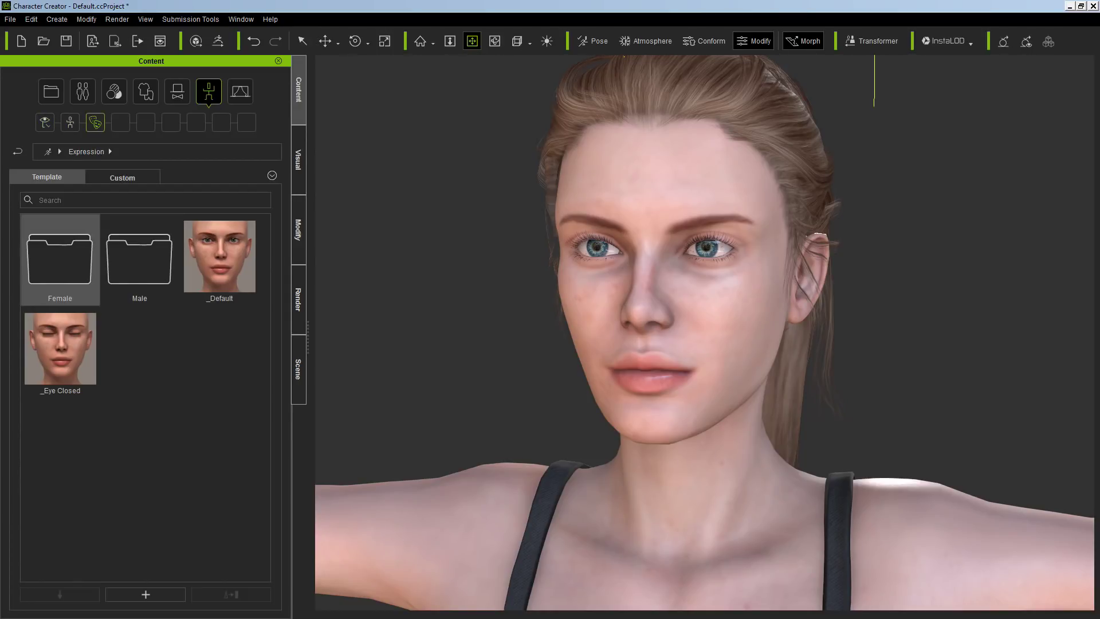
double_click(60, 259)
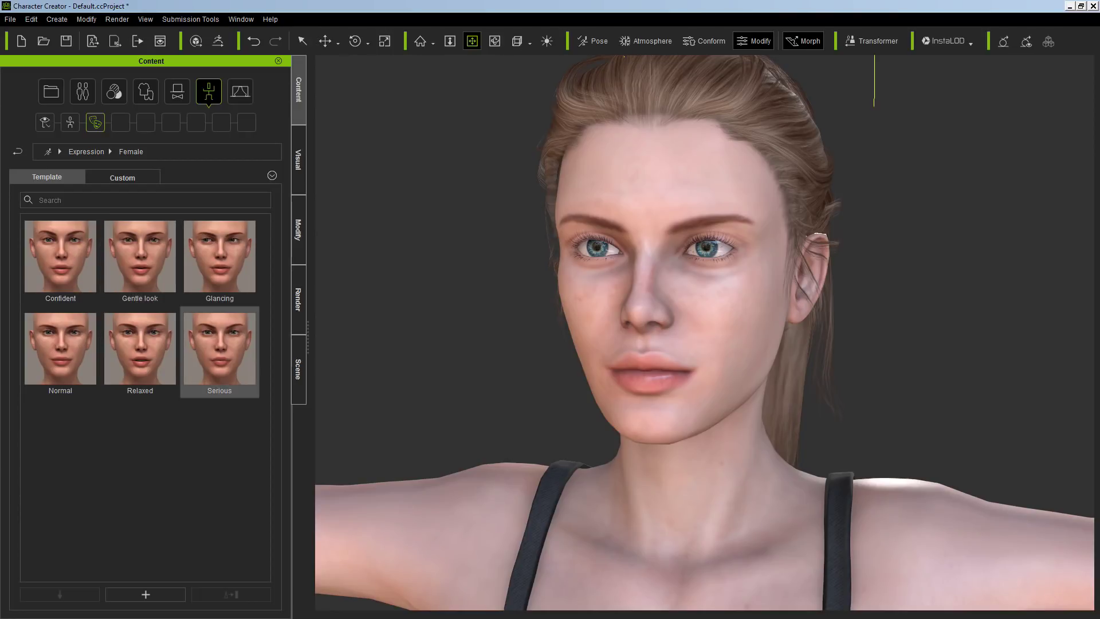
double_click(140, 349)
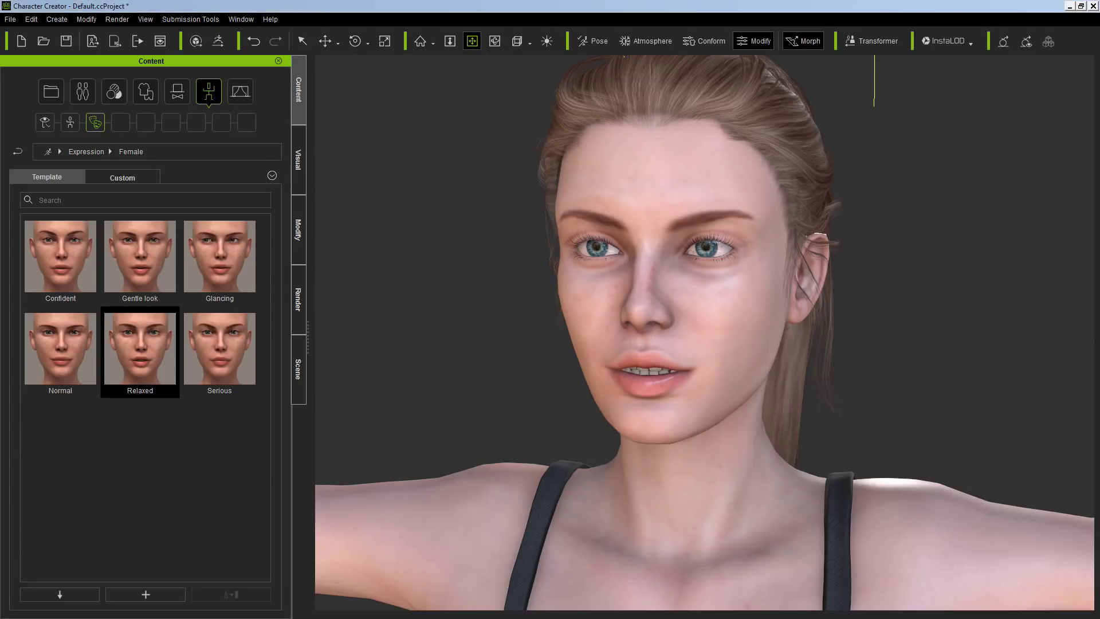
right_drag(591, 332, 820, 332)
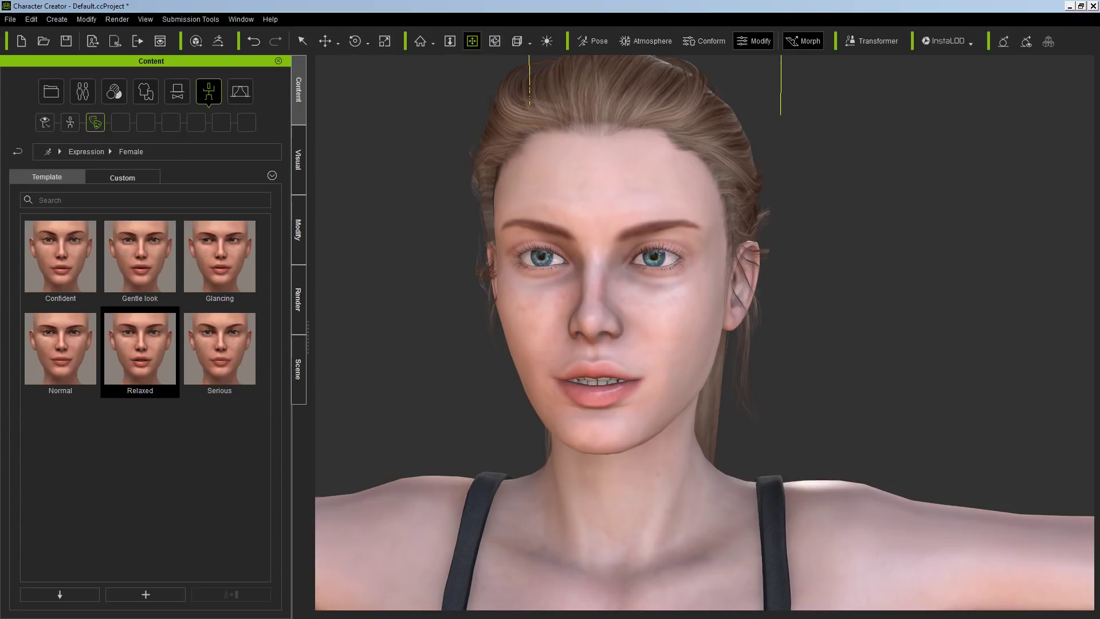
Step: Open the avatar's facial editing and apply the Happy_2 expression with expressiveness set to 71
click(753, 41)
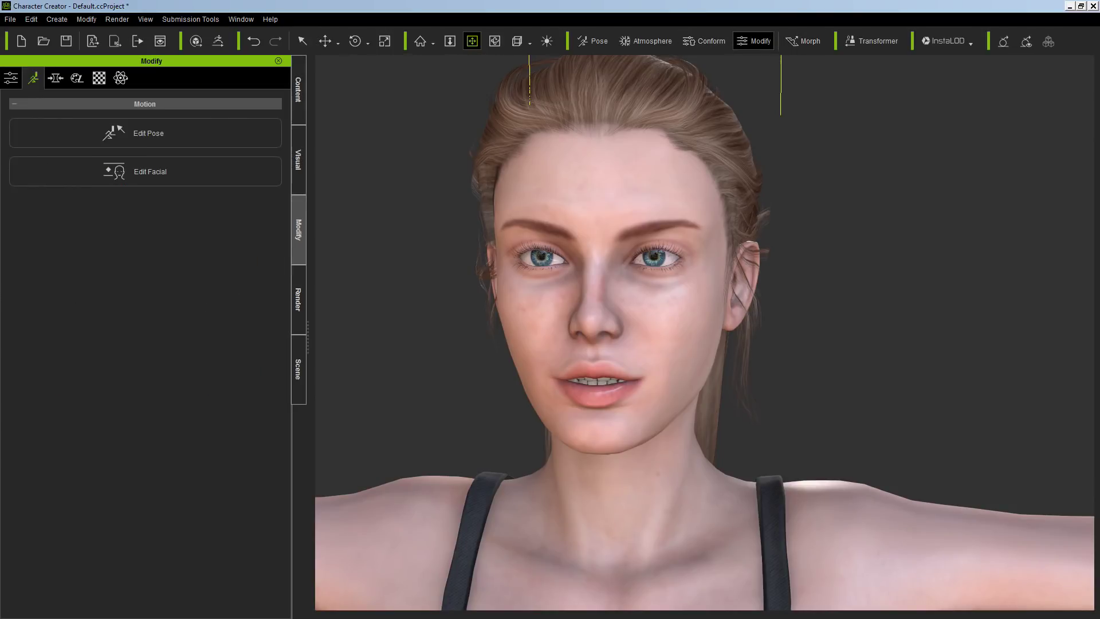
click(152, 171)
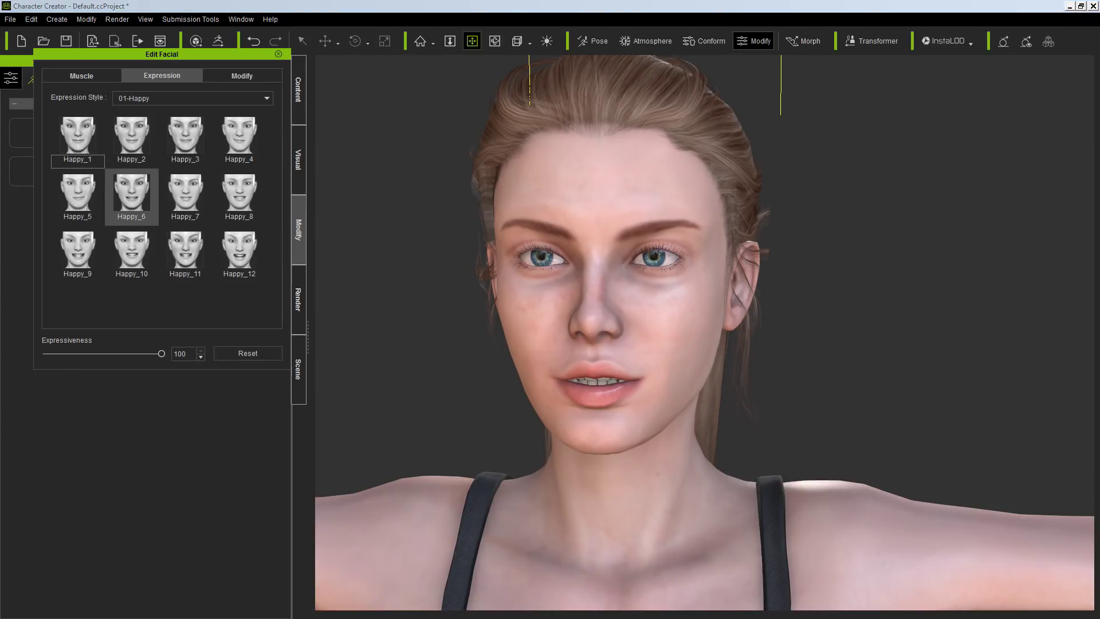
click(131, 137)
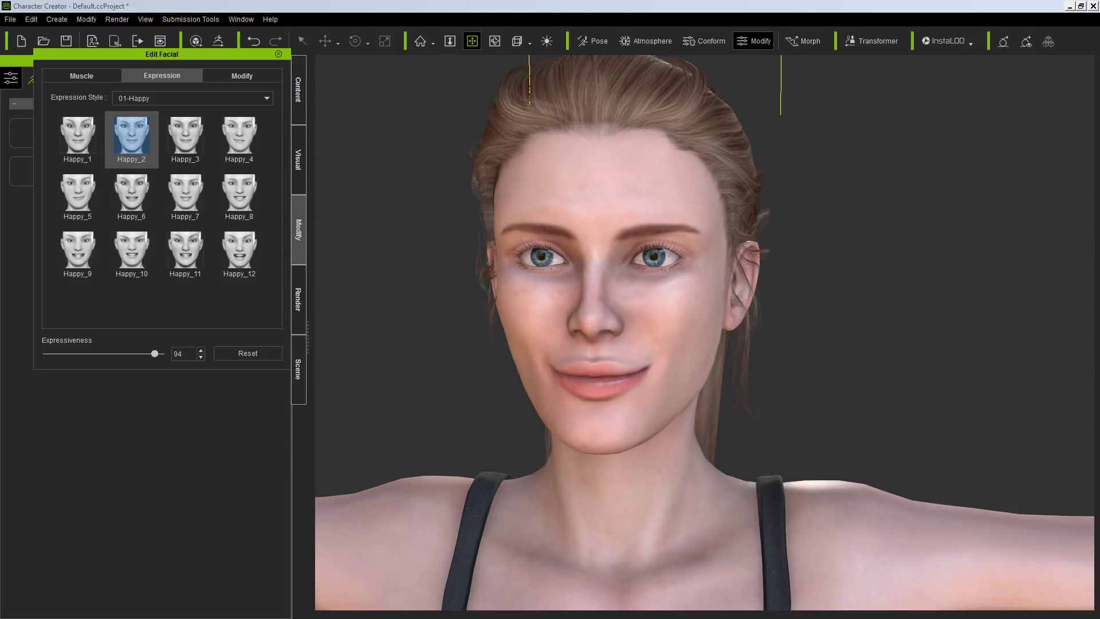
drag(155, 353, 128, 354)
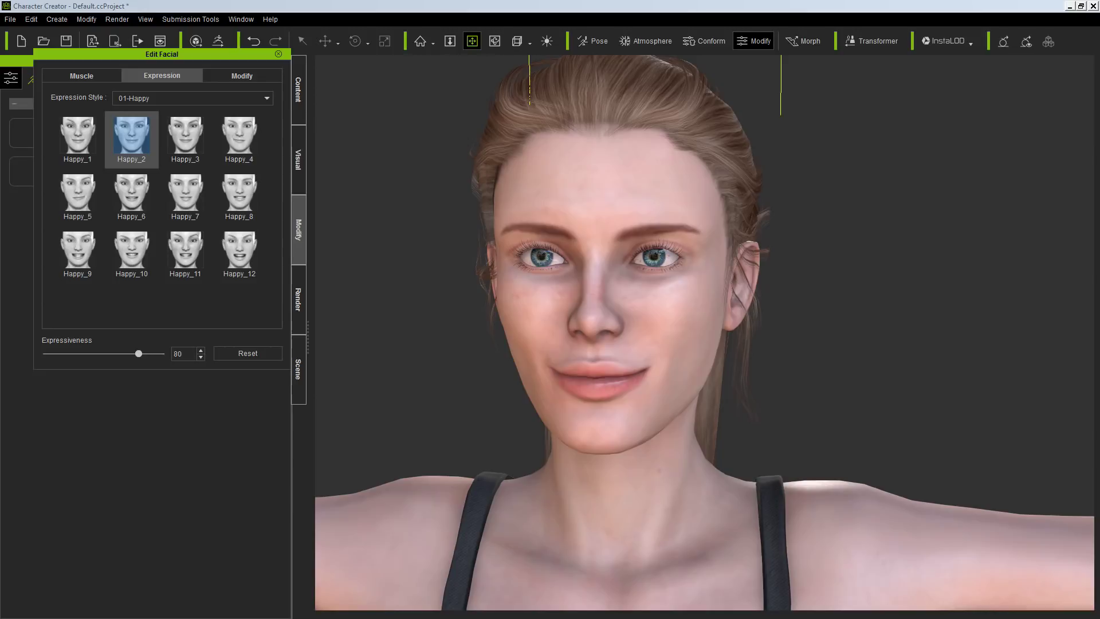
Step: Apply the Happy_7 expression, raise the expressiveness to 75, and change the expression to Happy_11
click(185, 195)
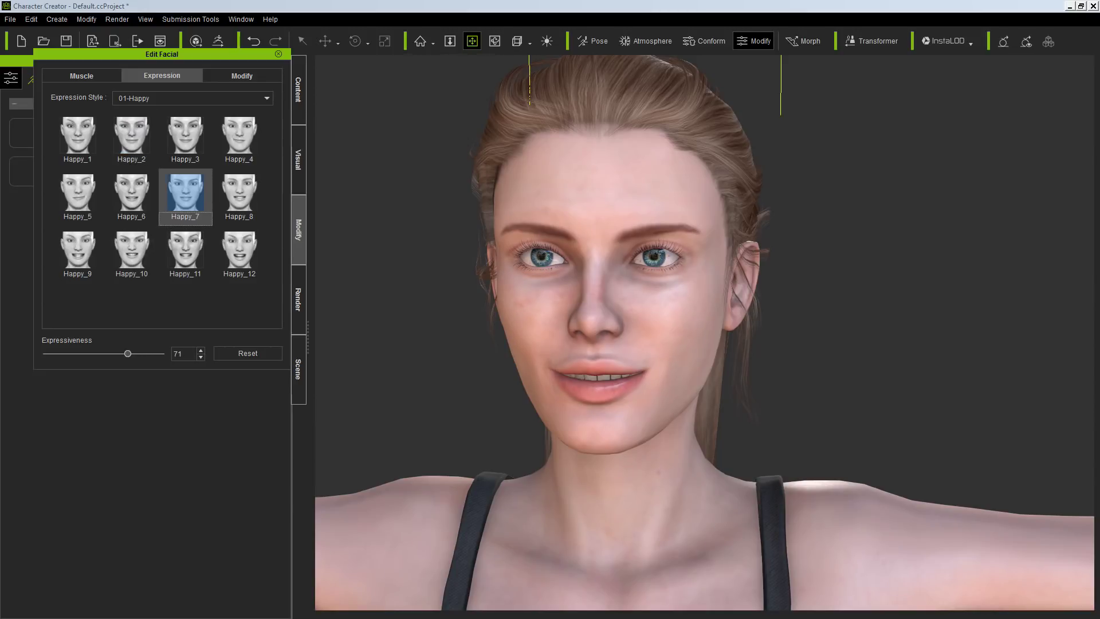
drag(75, 354, 133, 353)
click(185, 251)
right_drag(598, 298, 712, 298)
Step: Change the expression style to 06-Surprise and apply Surprise_9 with expressiveness set to 33
click(241, 98)
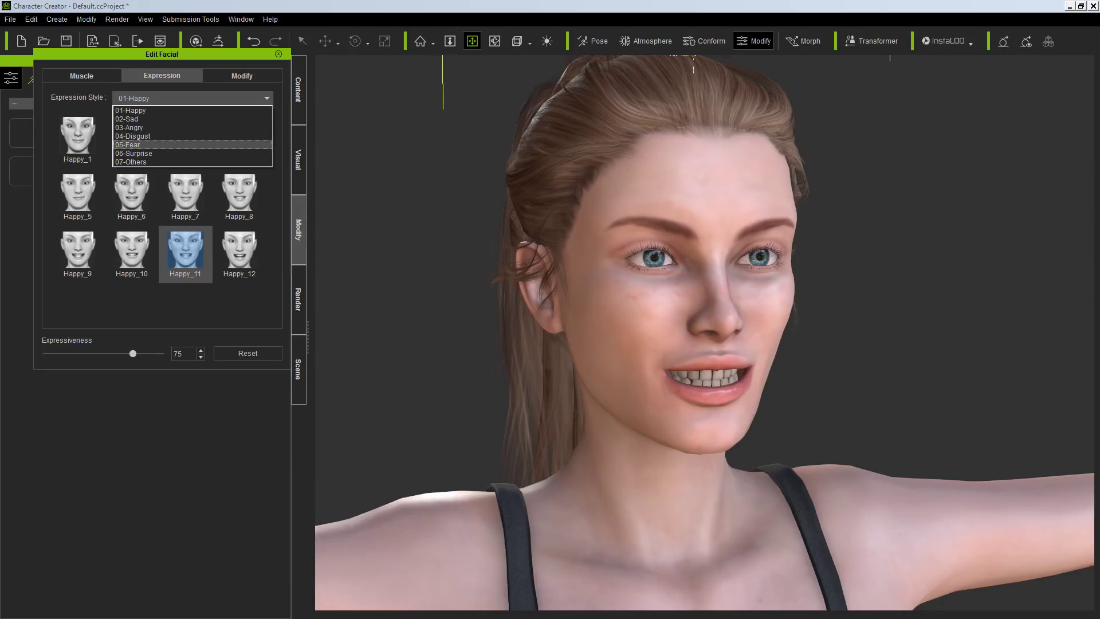
click(134, 153)
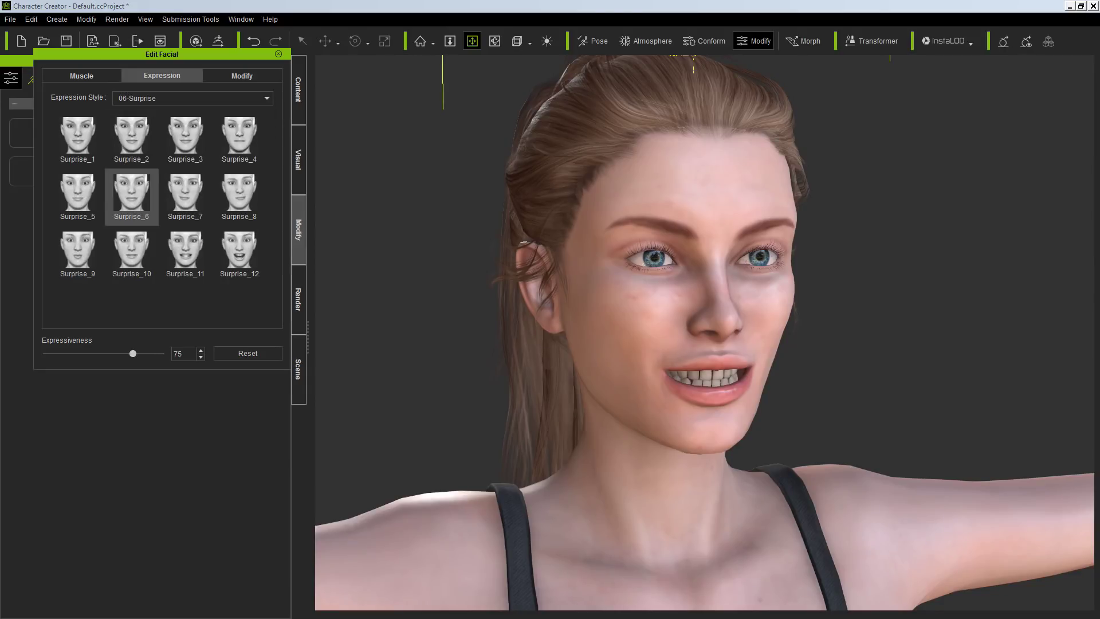
click(78, 252)
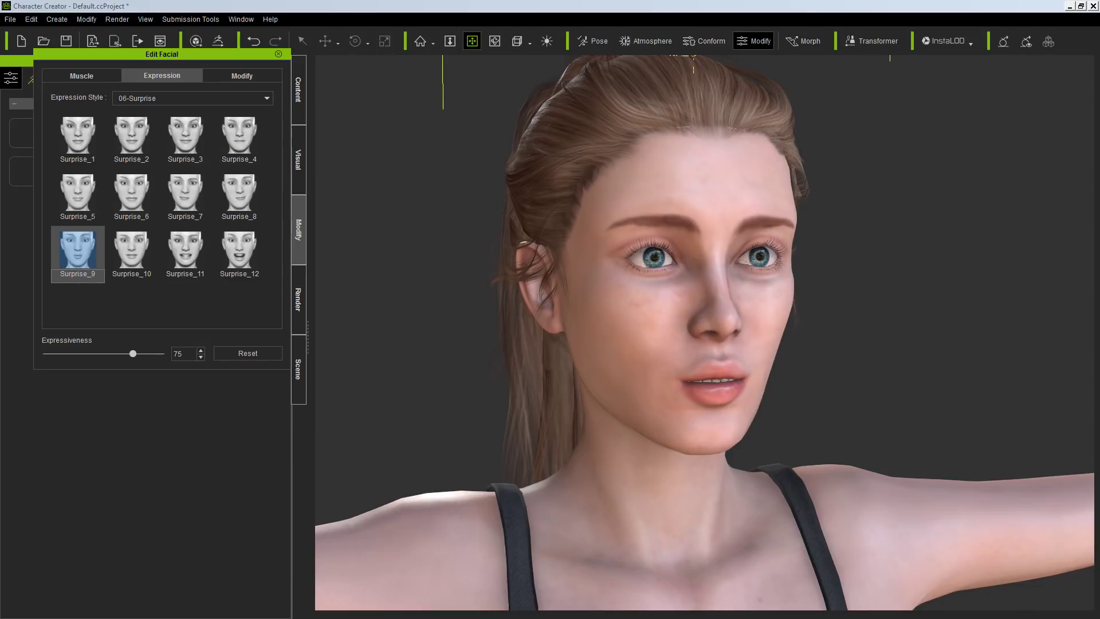
drag(131, 353, 86, 353)
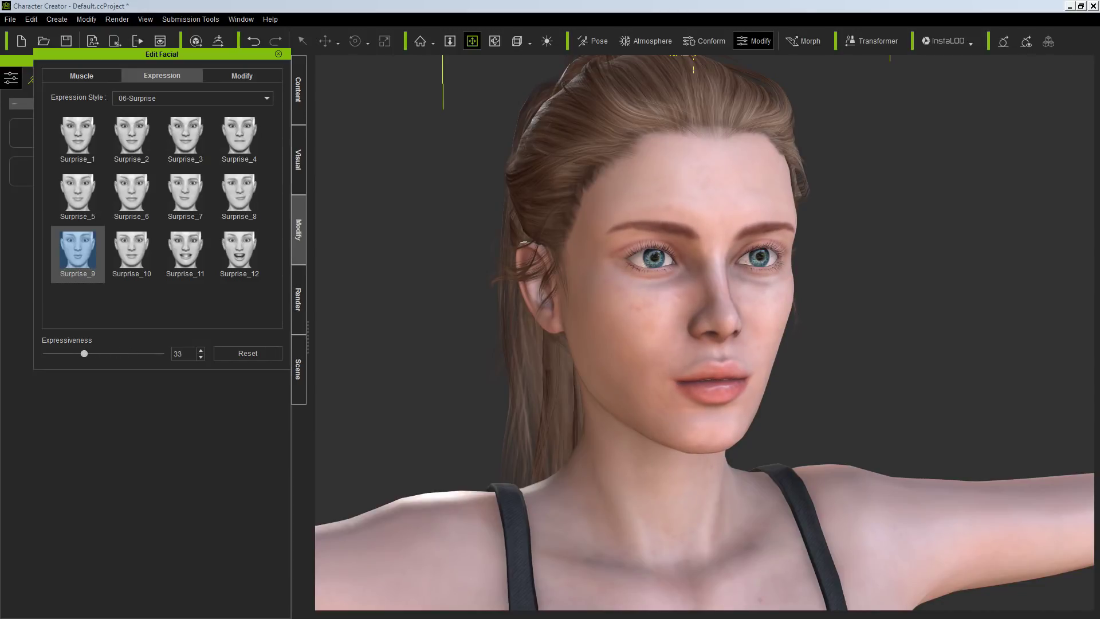
right_drag(717, 332, 557, 332)
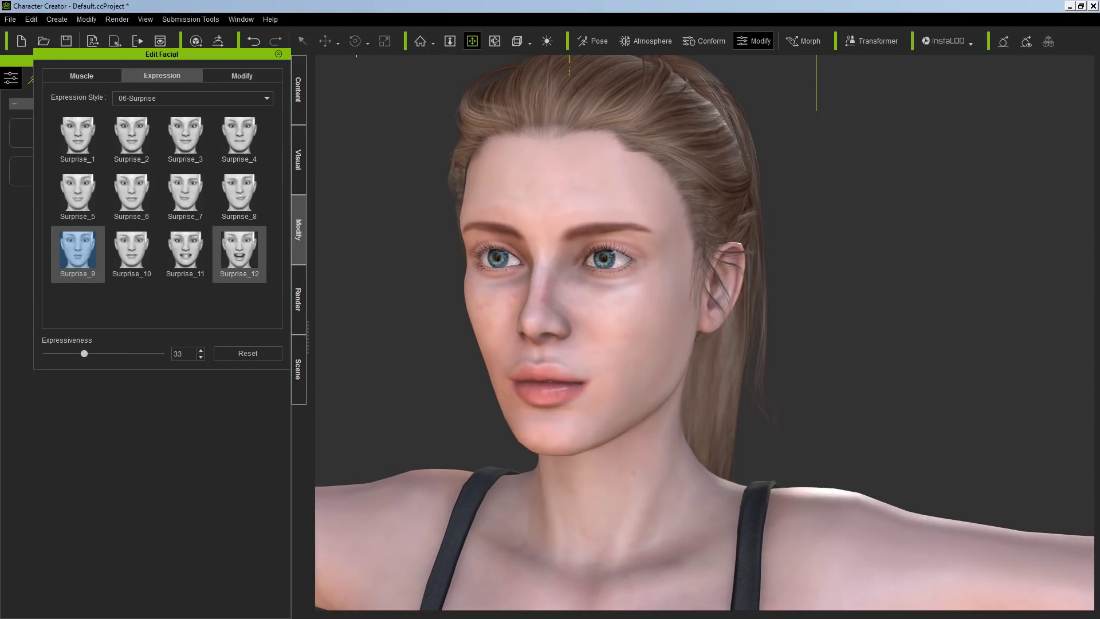
Step: Give the avatar the Happy_3 expression at an expressiveness of 40 and close the facial editor
click(239, 250)
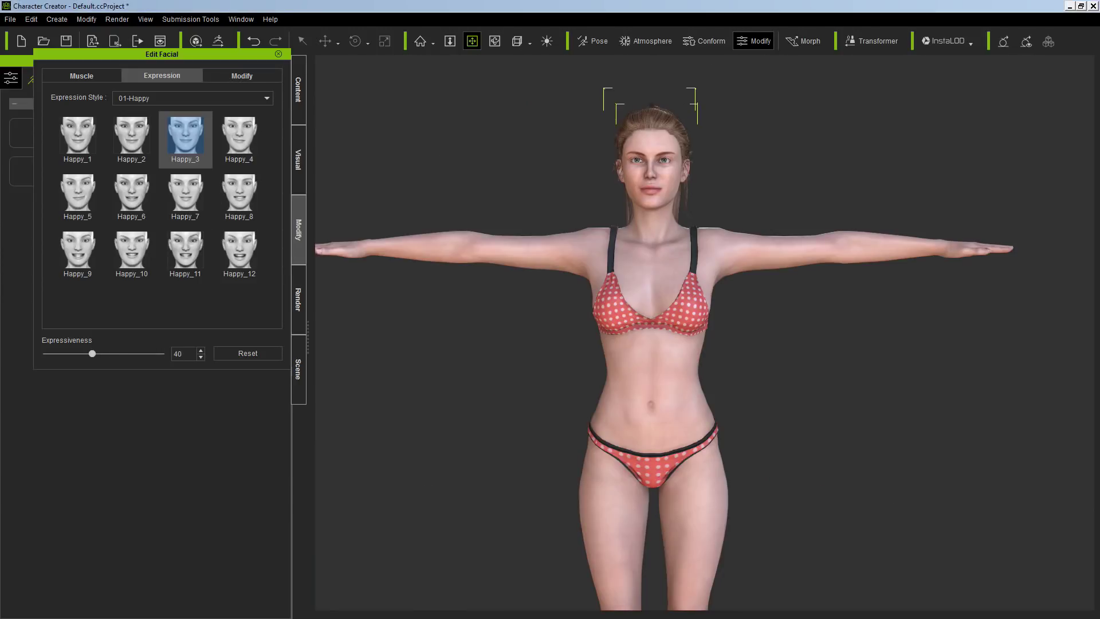
click(278, 54)
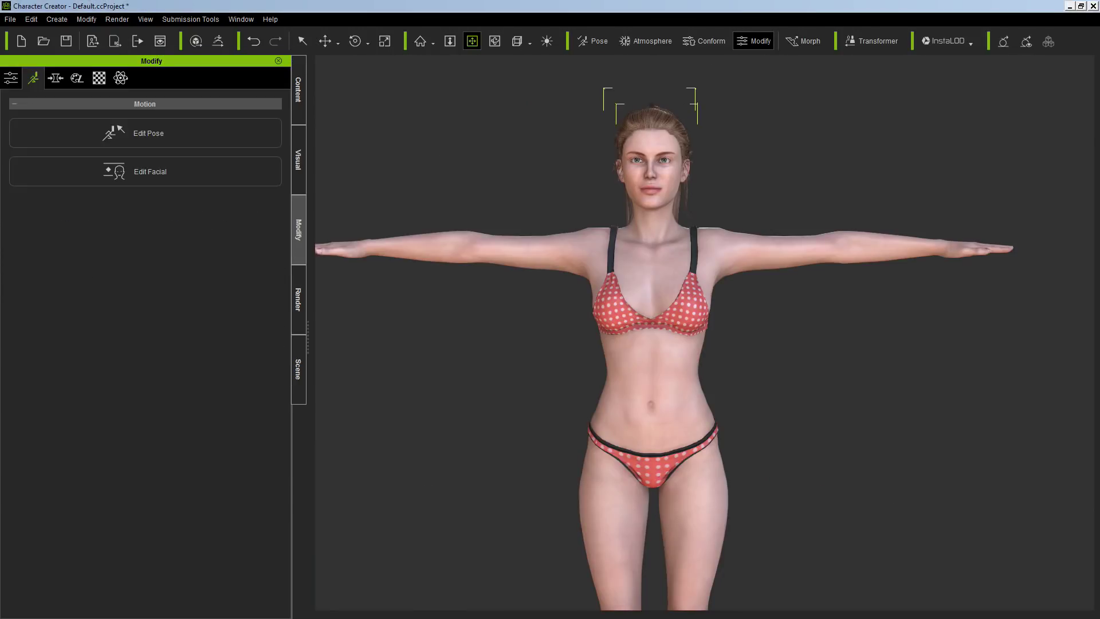
Step: Open pose editing and move the avatar's left hand down and inward toward the hip
click(145, 133)
click(114, 225)
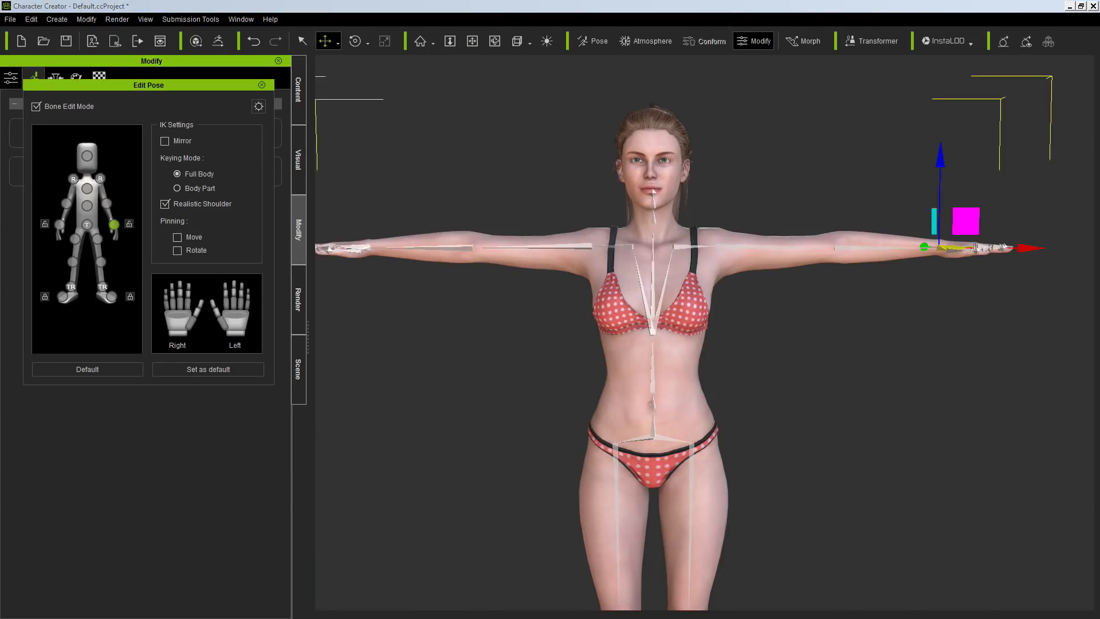
drag(966, 221, 849, 333)
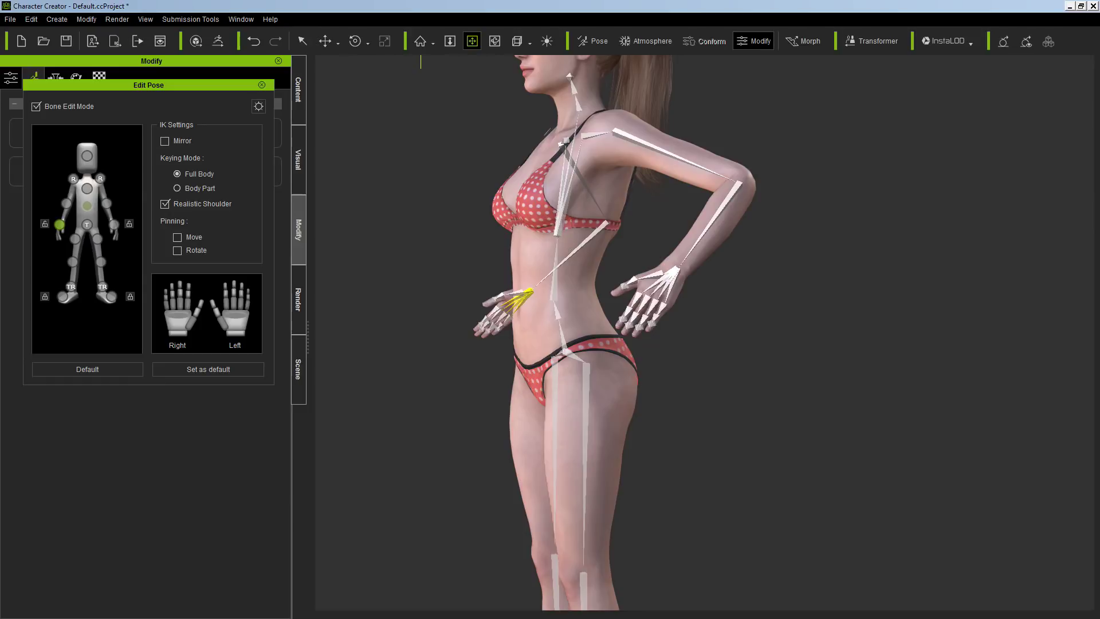
Step: Rotate the avatar's waist bone to bend the torso forward, and move the chest bone up and back
click(87, 206)
key(e)
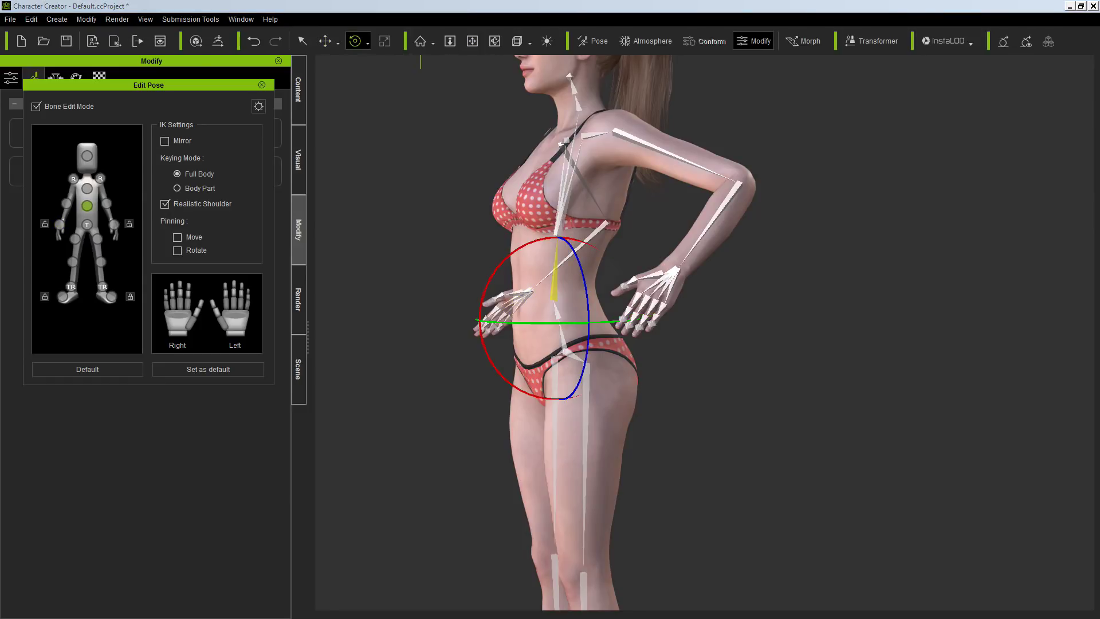
drag(506, 257, 473, 374)
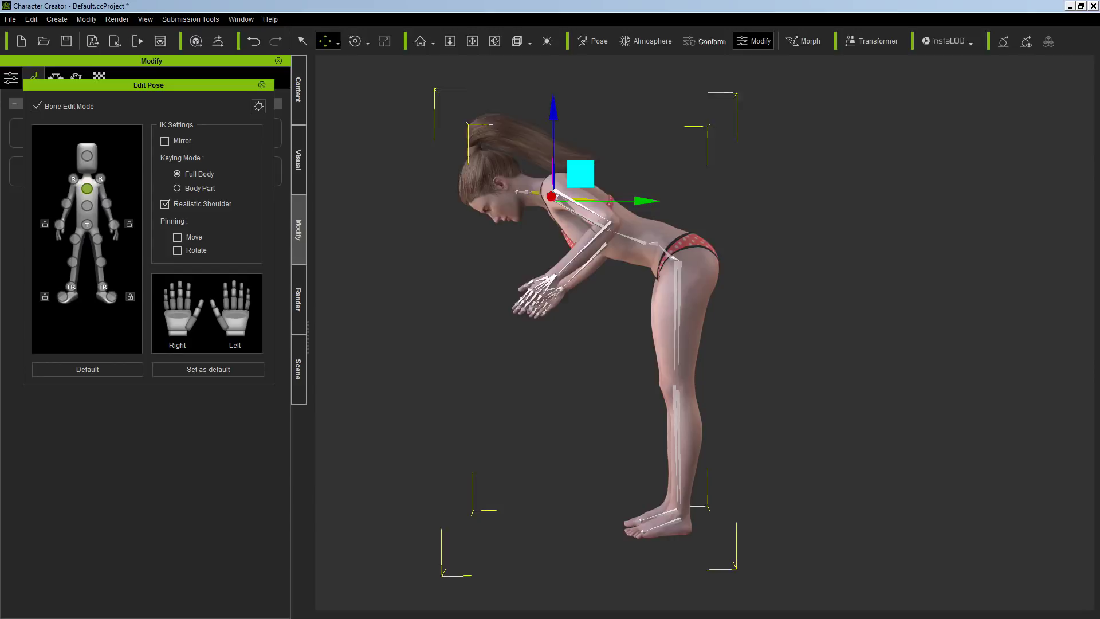
drag(581, 174, 600, 145)
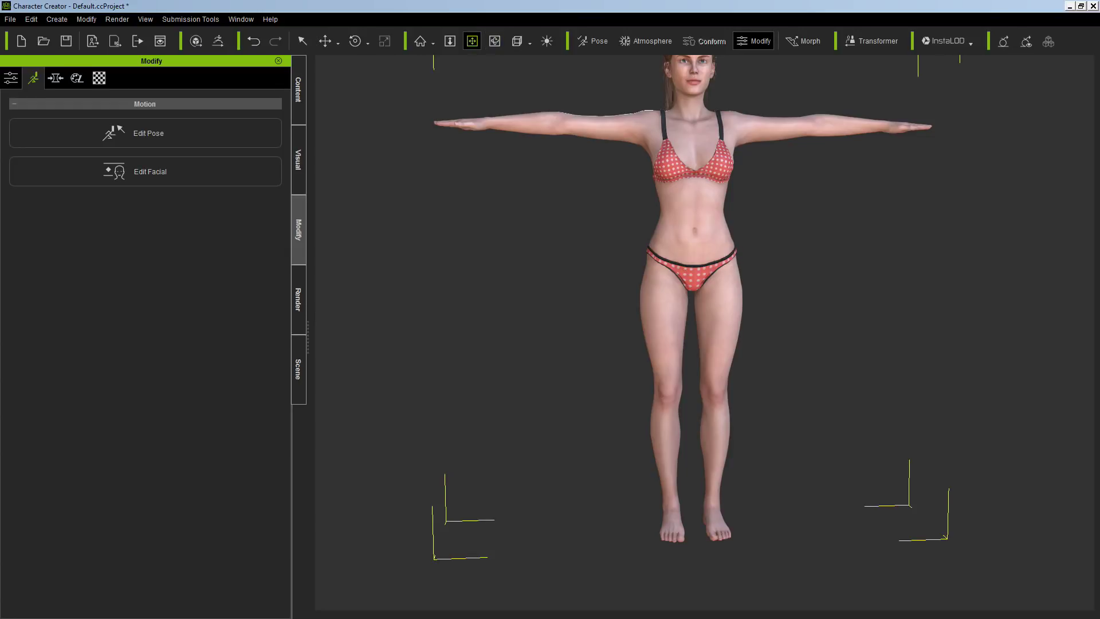
Step: Apply the Reclining_Floor_01 female pose to the avatar
drag(693, 286, 652, 362)
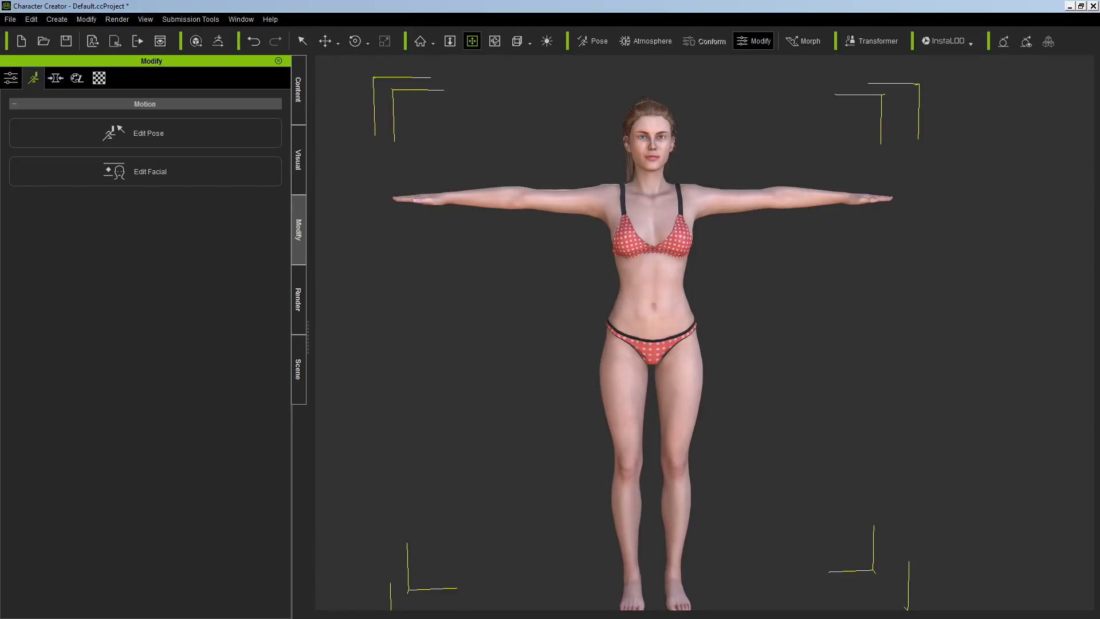
click(298, 89)
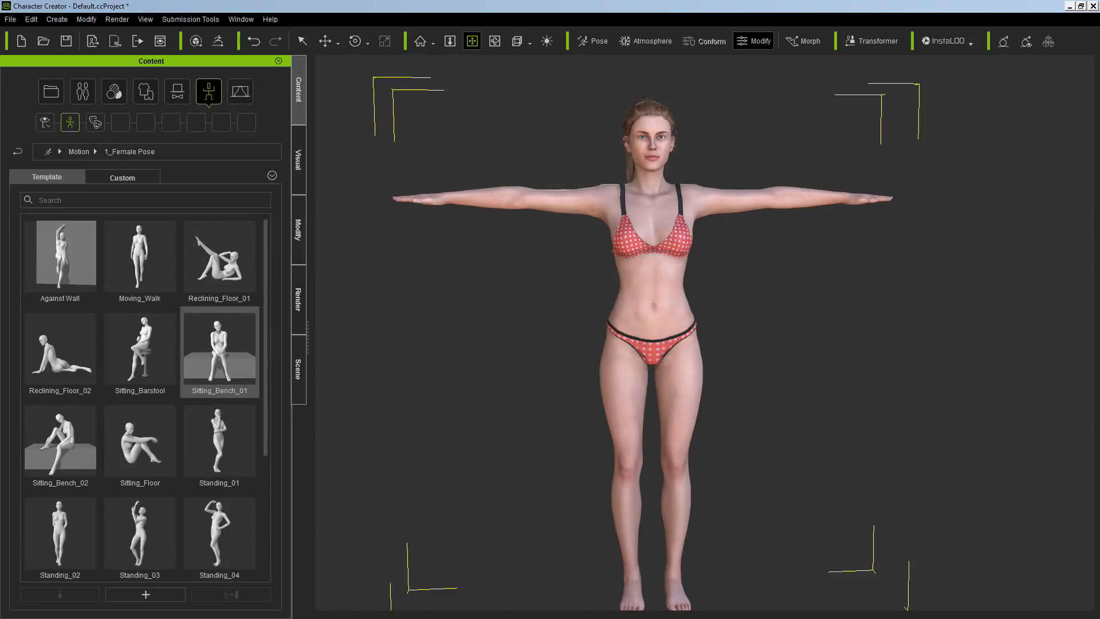
double_click(219, 261)
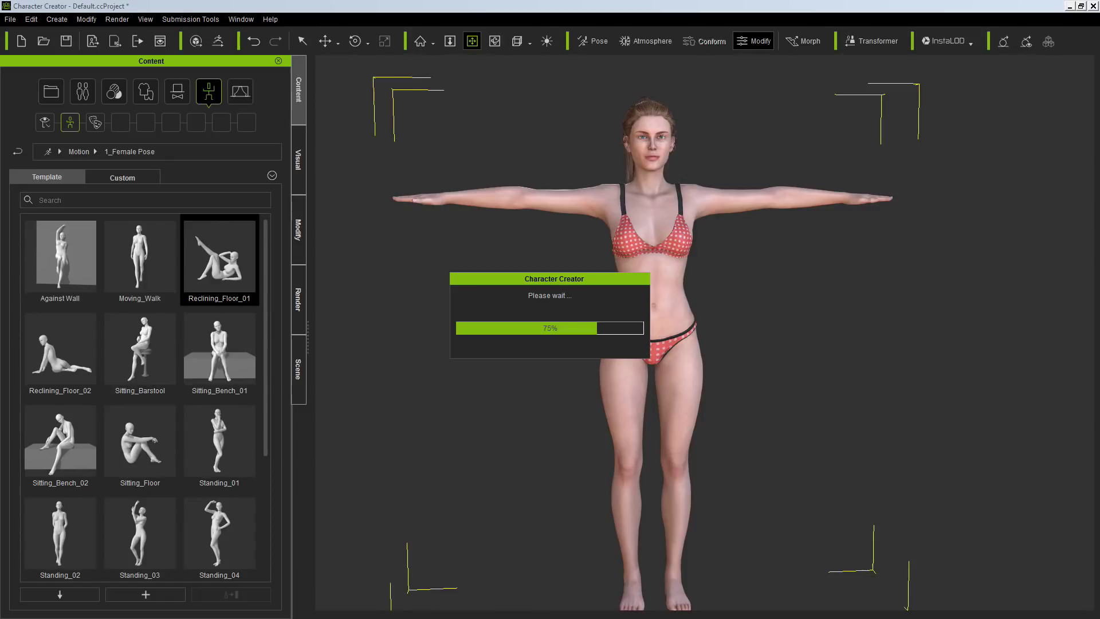
drag(630, 459, 610, 324)
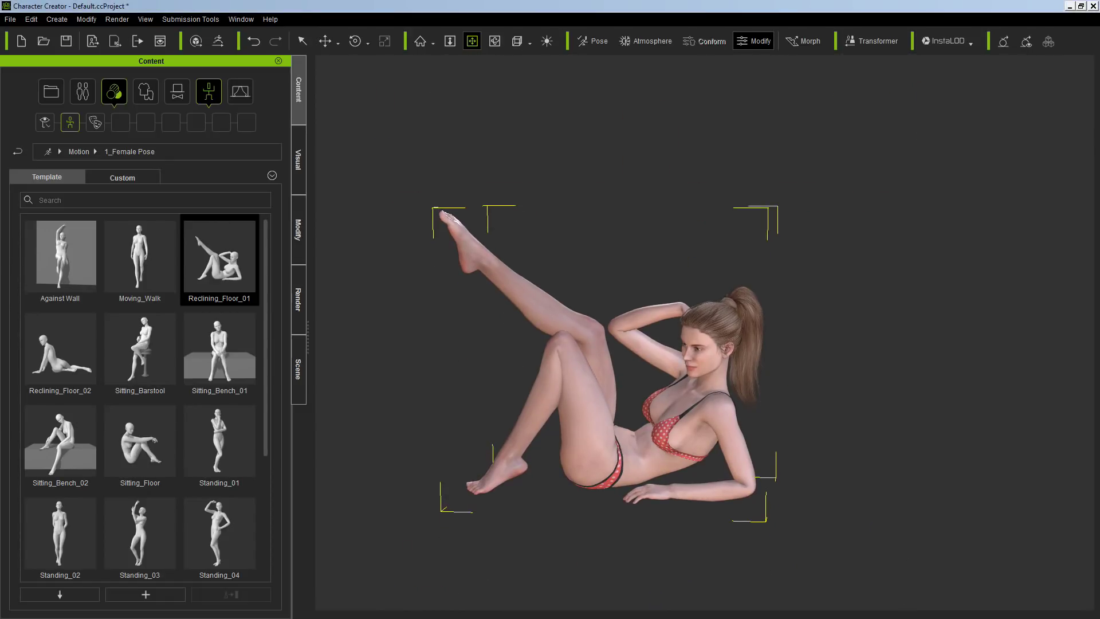
Step: Add the black High-heels from the shoes collection to the avatar
click(146, 91)
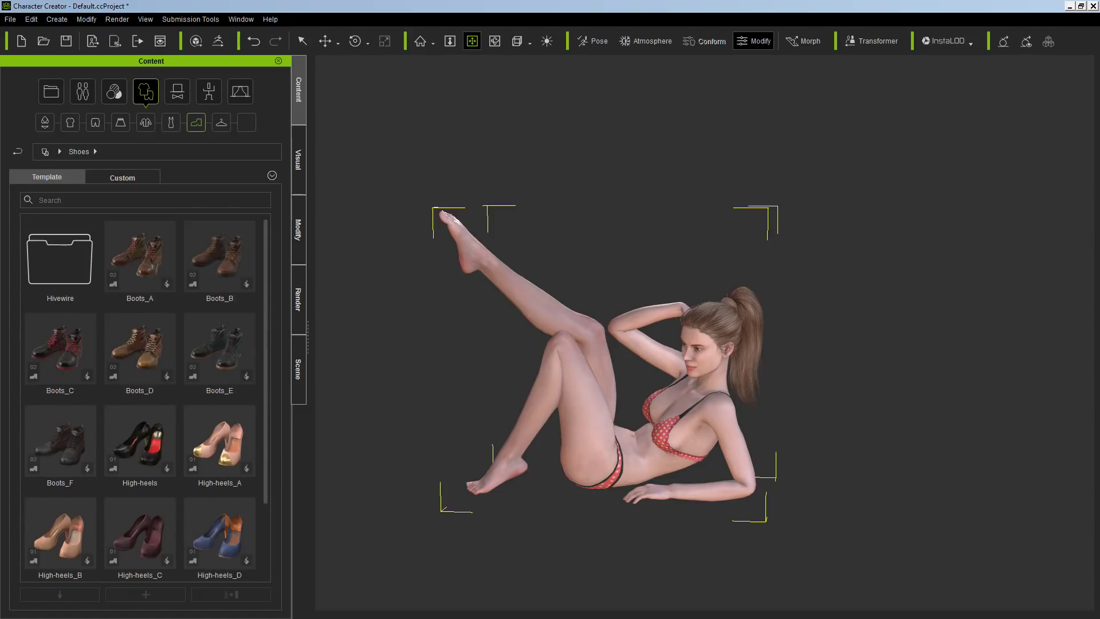
scroll(140, 350, down, 3)
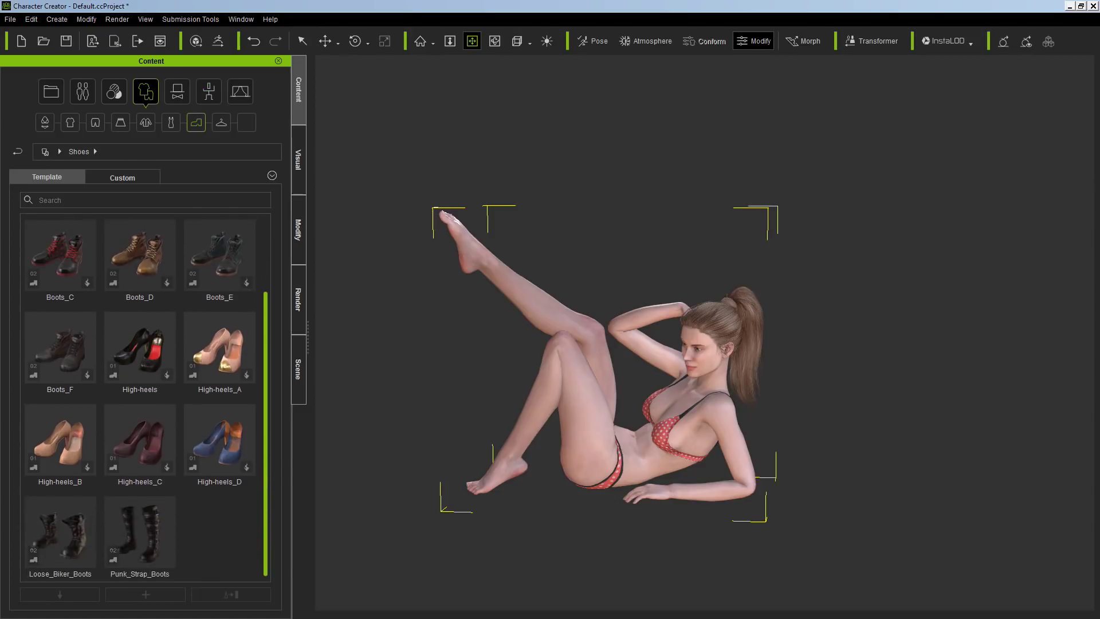
double_click(140, 350)
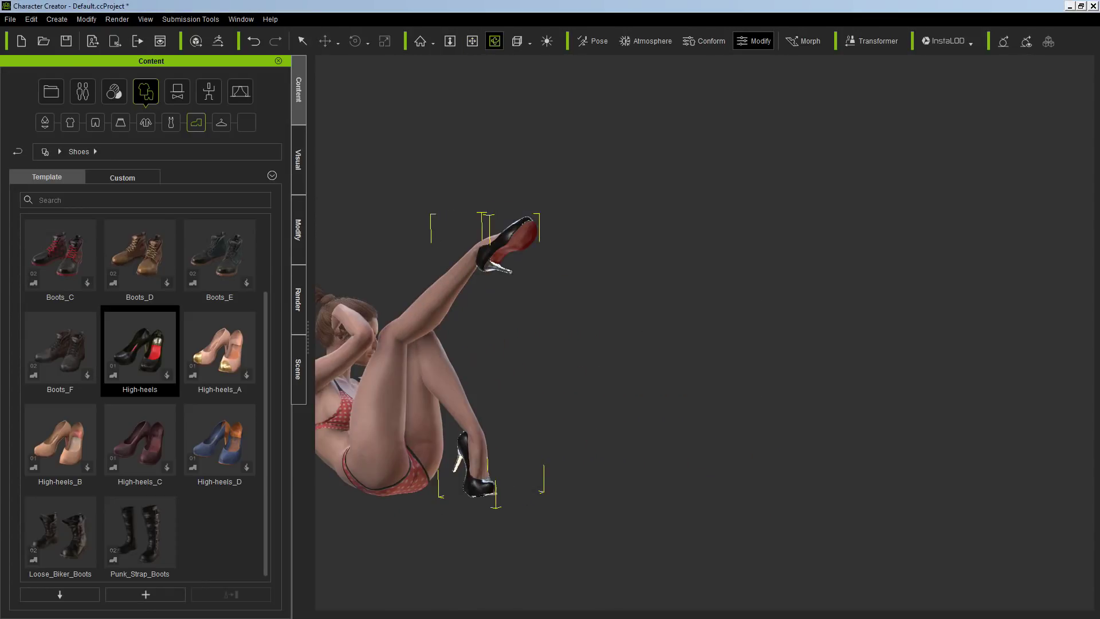
key(x)
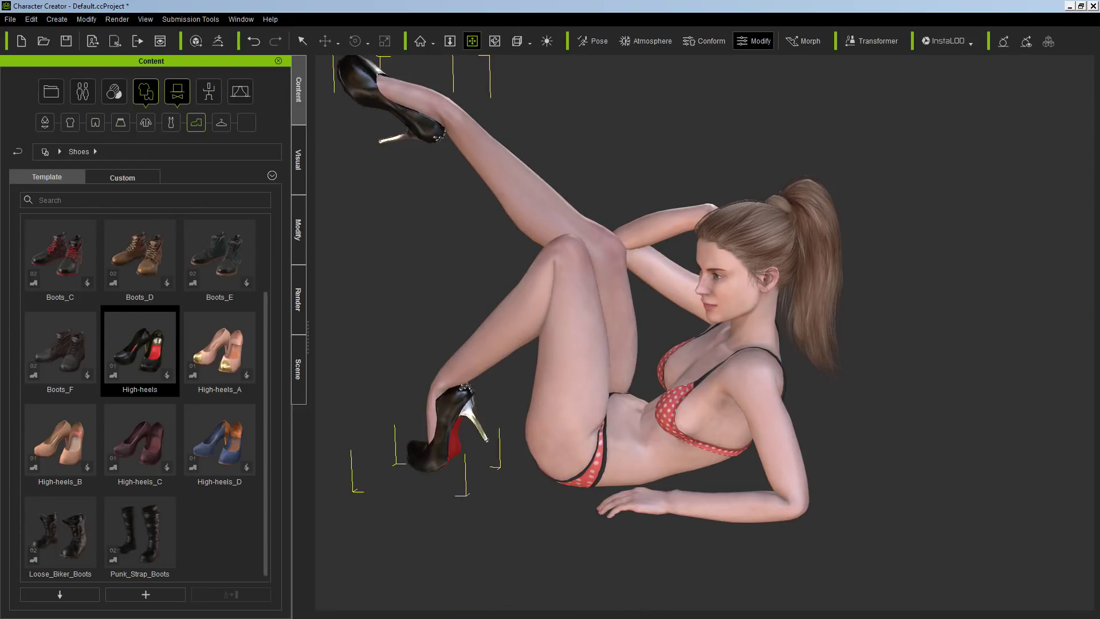
Step: Apply the Sitting_Barstool pose, then delete the bikini top and undo the deletion
click(209, 91)
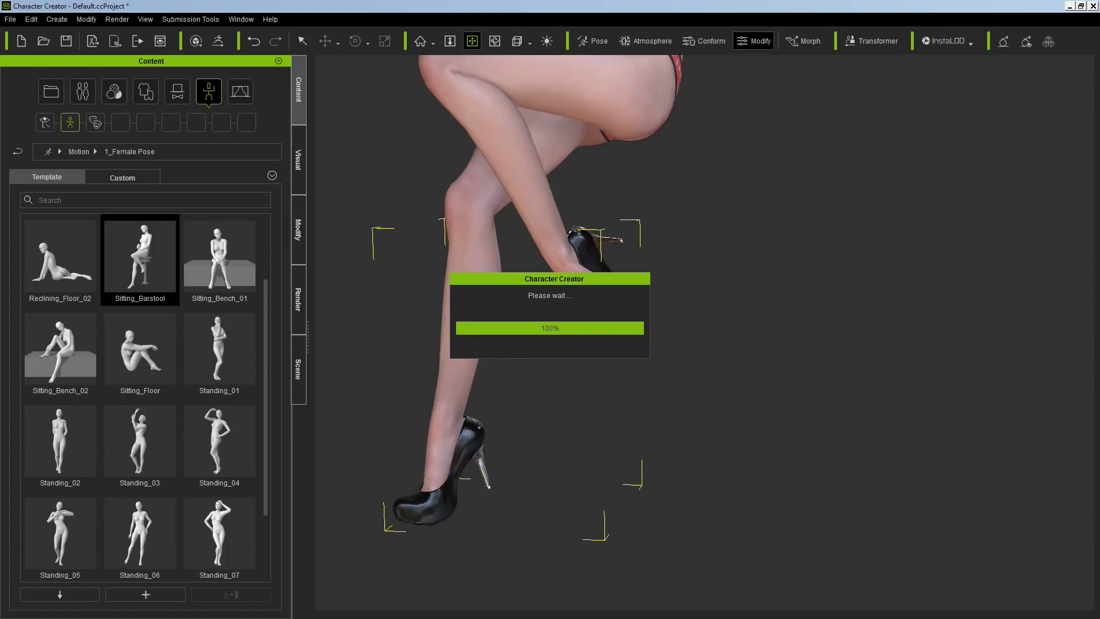
drag(573, 171, 561, 463)
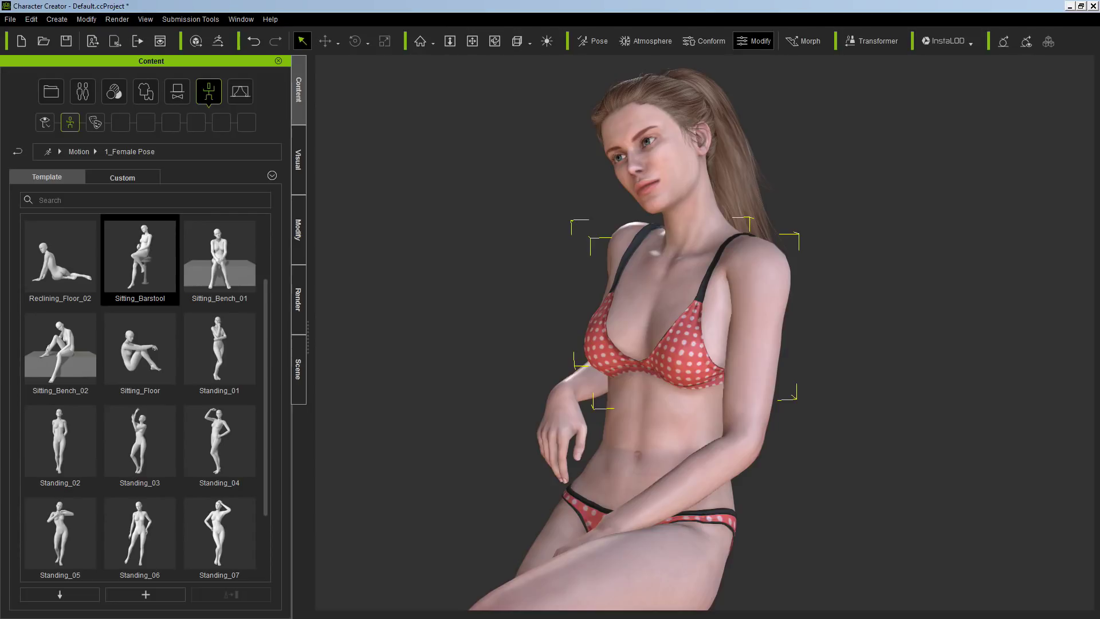
key(Delete)
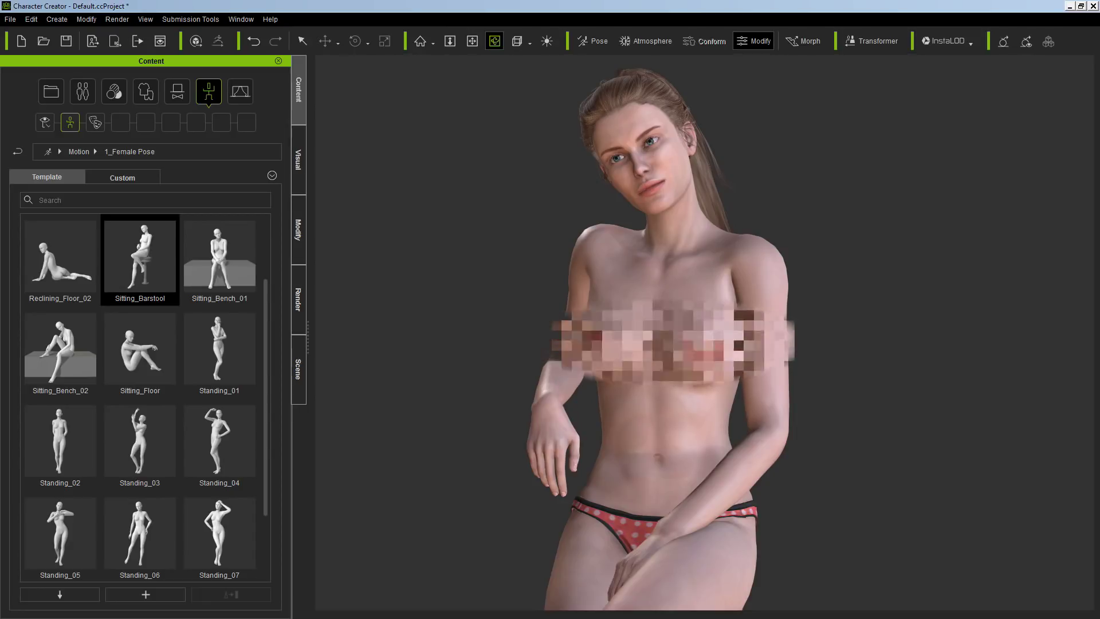
key(ctrl+z)
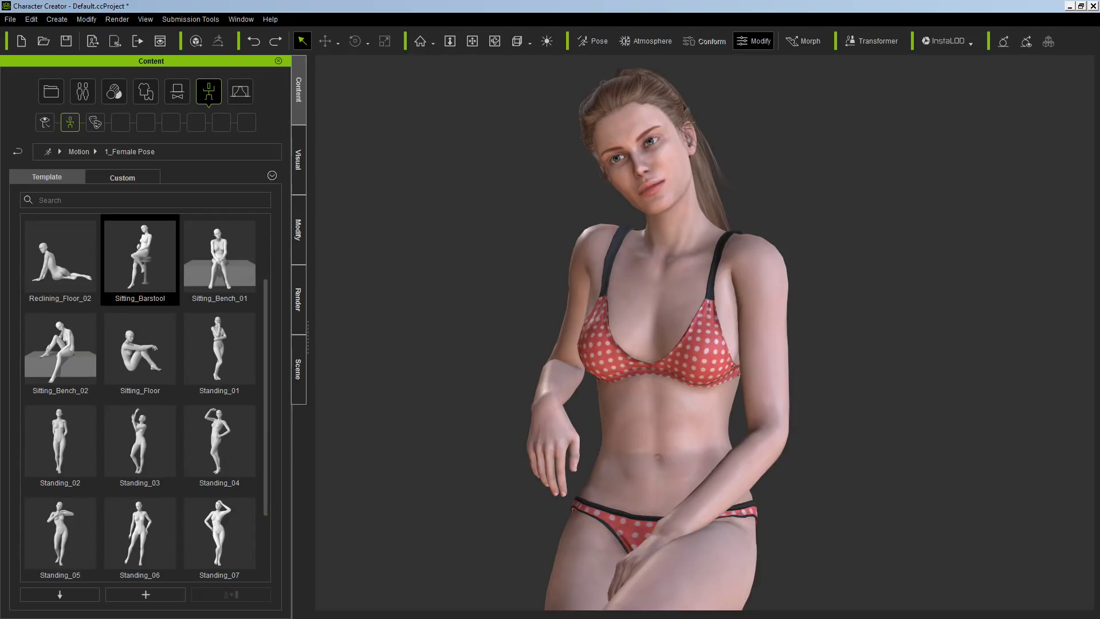
Step: Apply the Standing_07 female pose to the avatar
scroll(220, 441, down, 2)
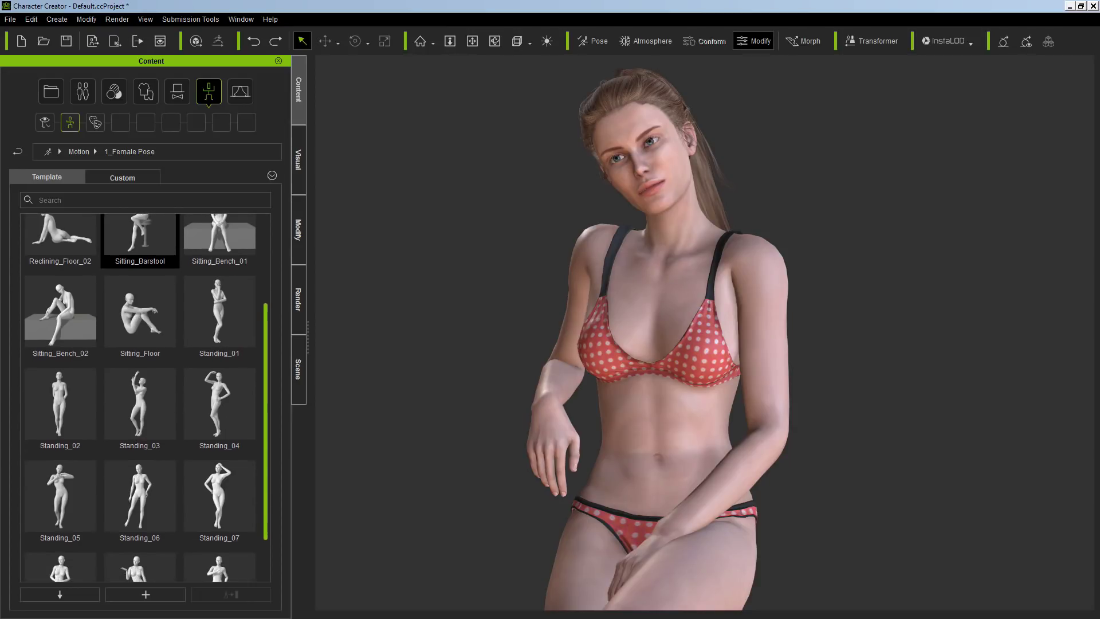
double_click(220, 441)
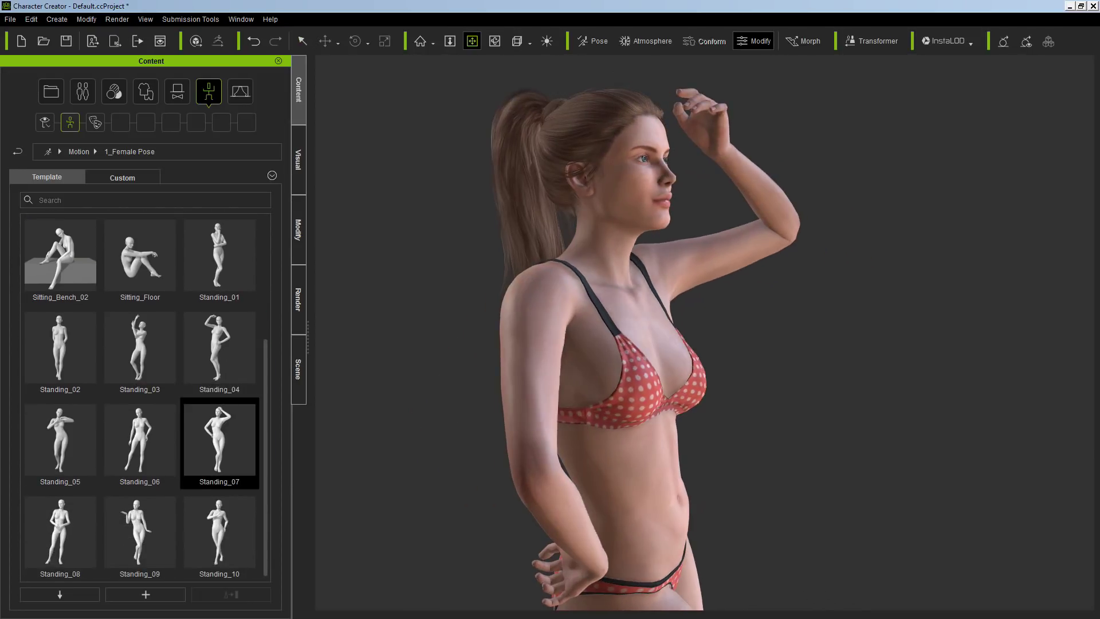
right_drag(550, 344, 751, 343)
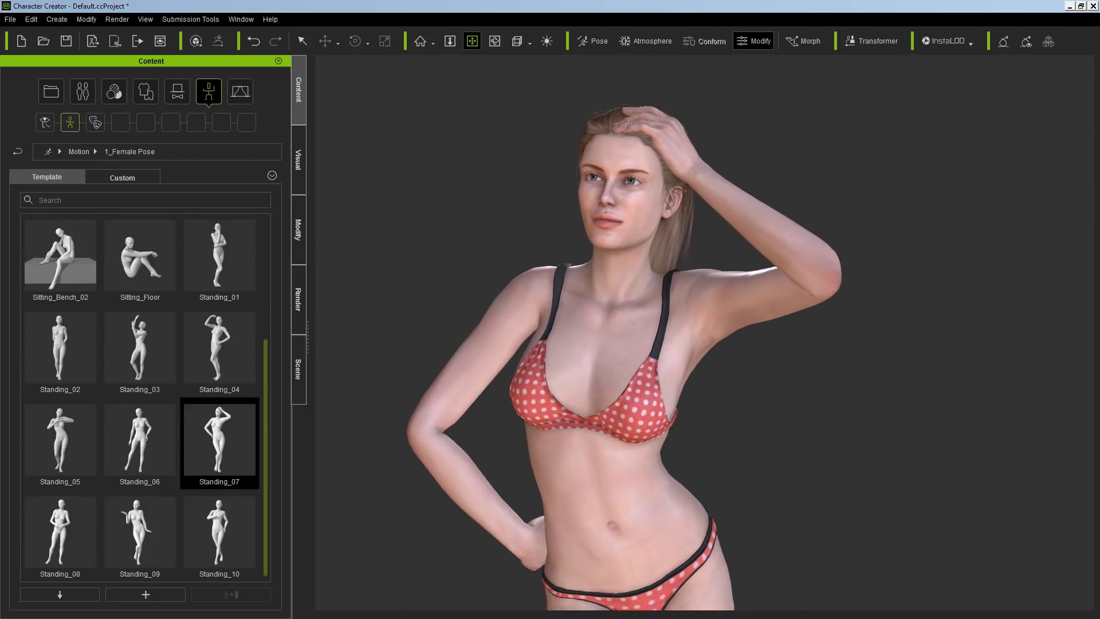
double_click(60, 439)
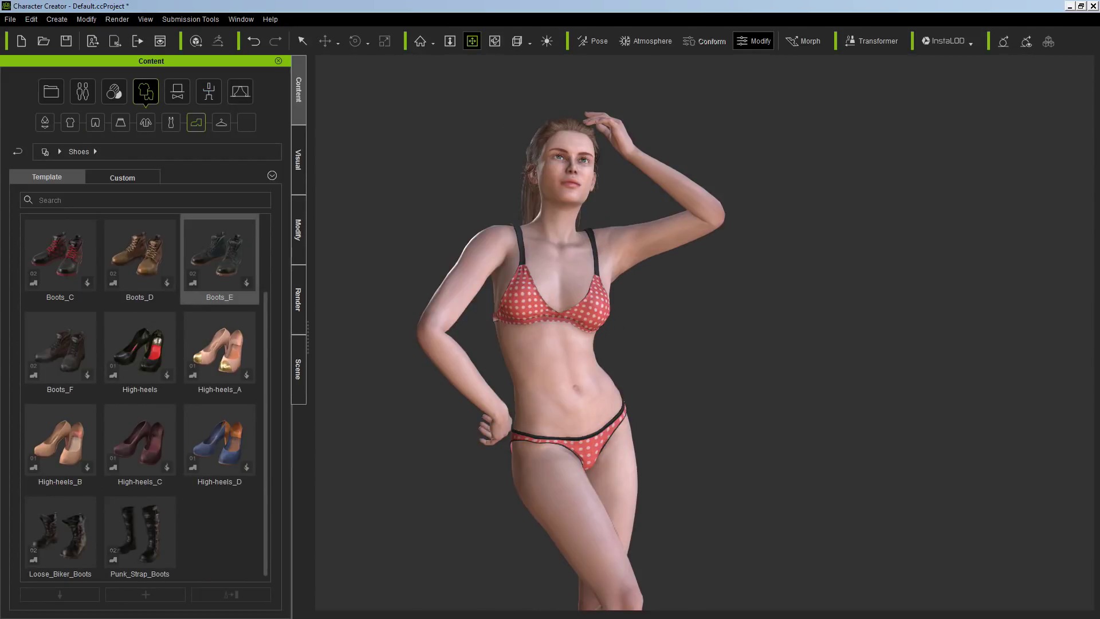
Step: Dress the avatar in Rocker_Jeans from the pants collection and check their fit from several sides
click(120, 122)
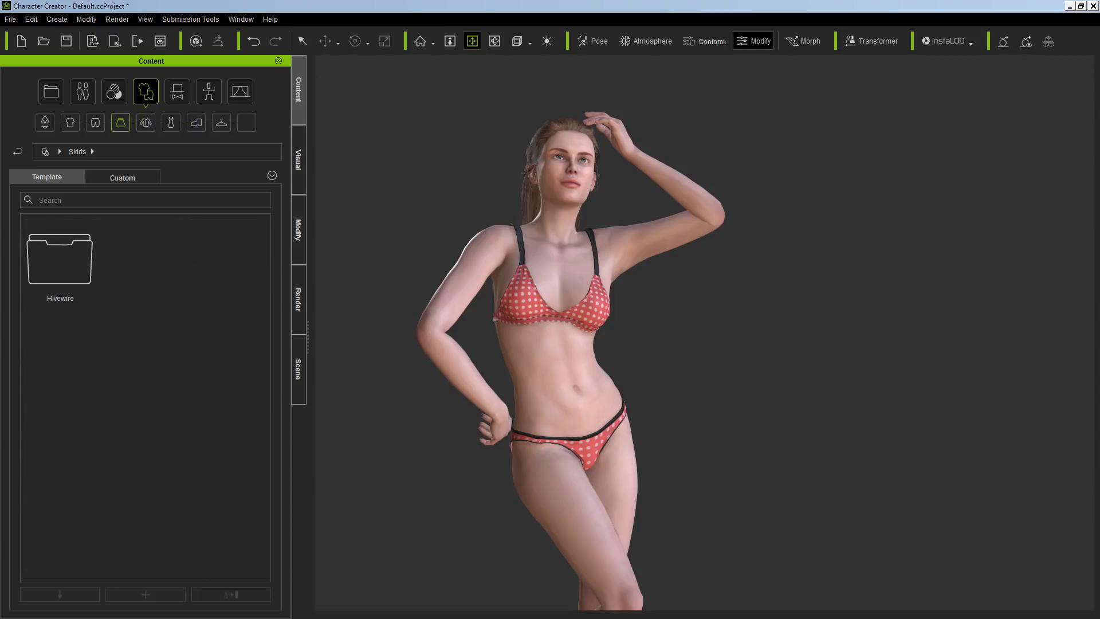
click(95, 122)
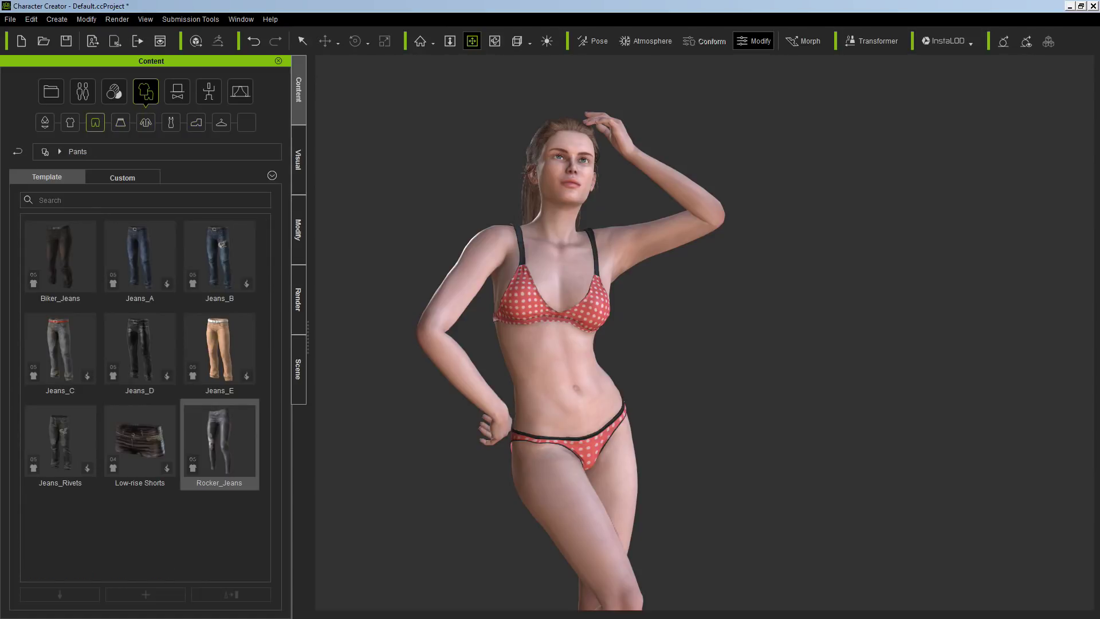
double_click(220, 441)
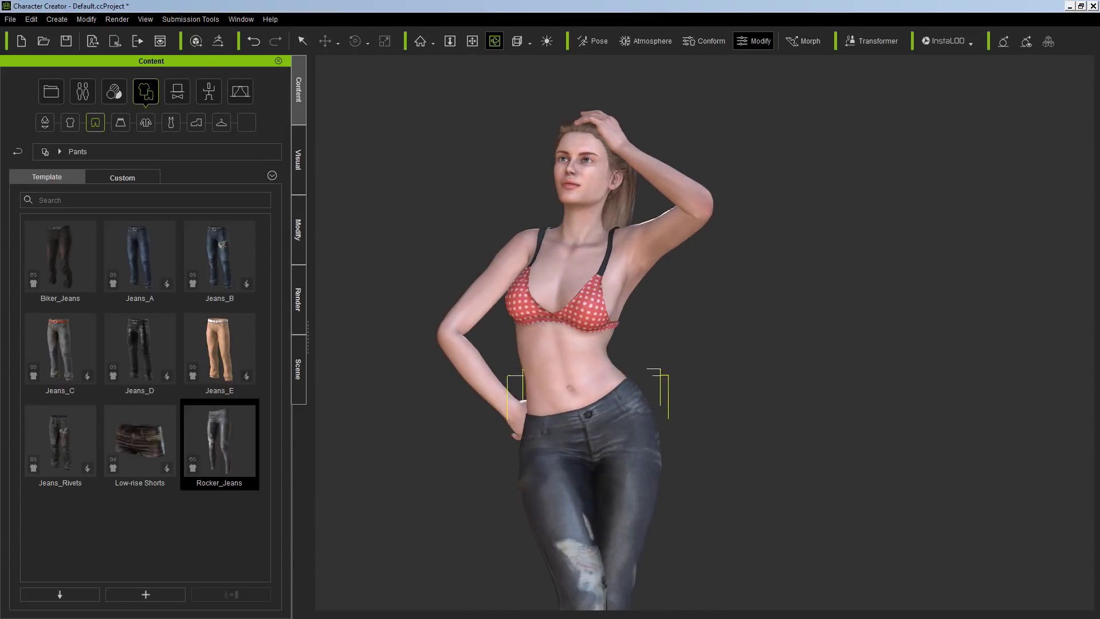
click(473, 40)
drag(587, 413, 559, 157)
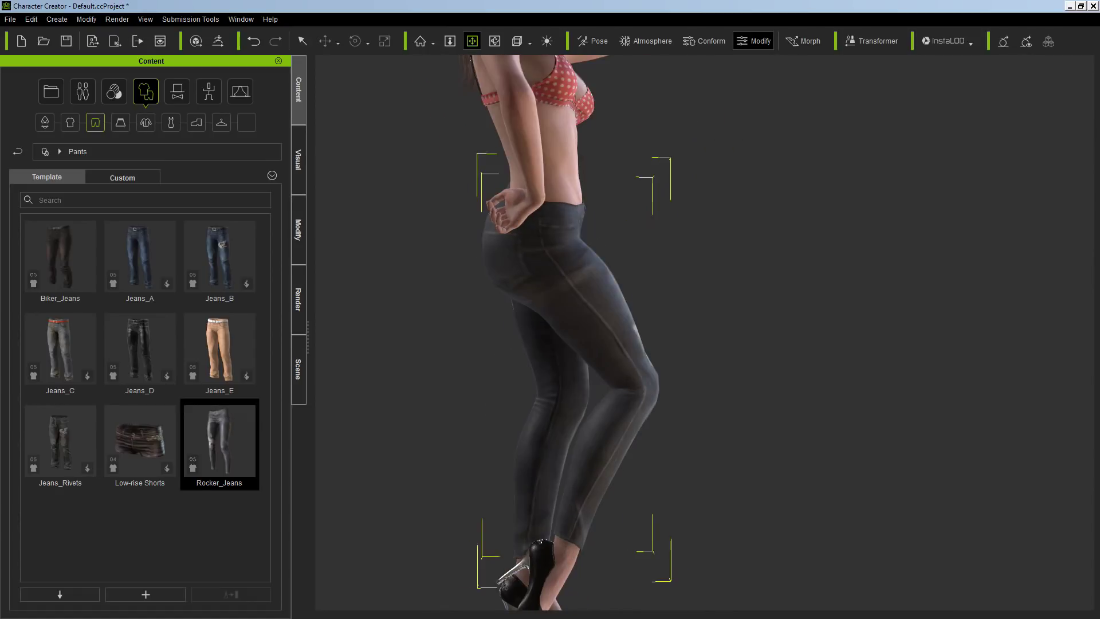
drag(559, 166, 583, 349)
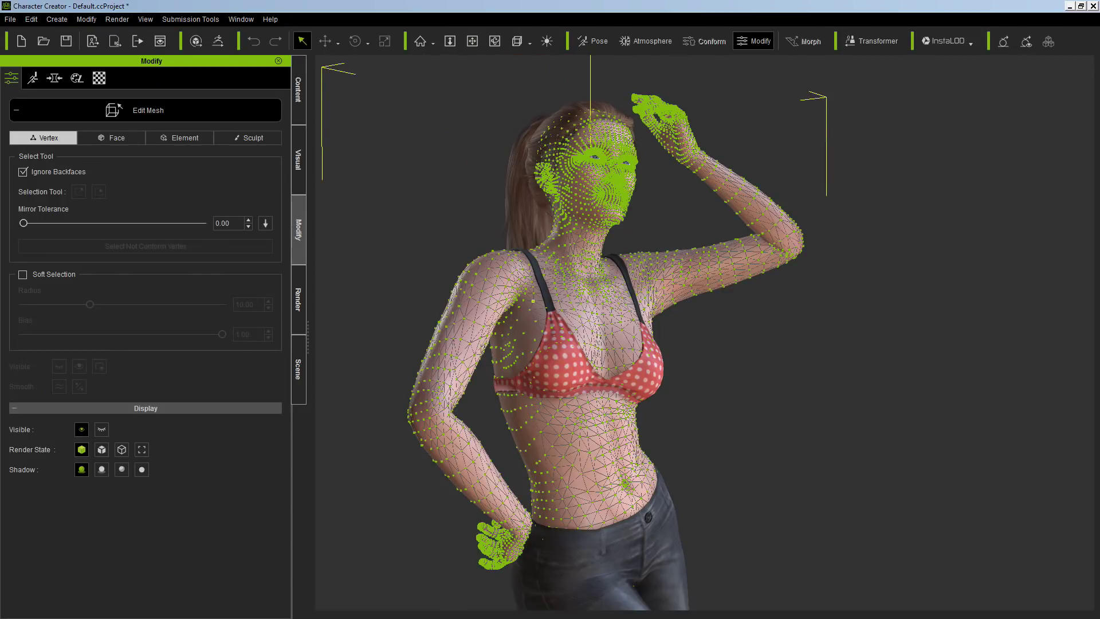
Step: Apply the Heavy Female body morph preset to the avatar and check how the outfit follows the new shape
click(494, 41)
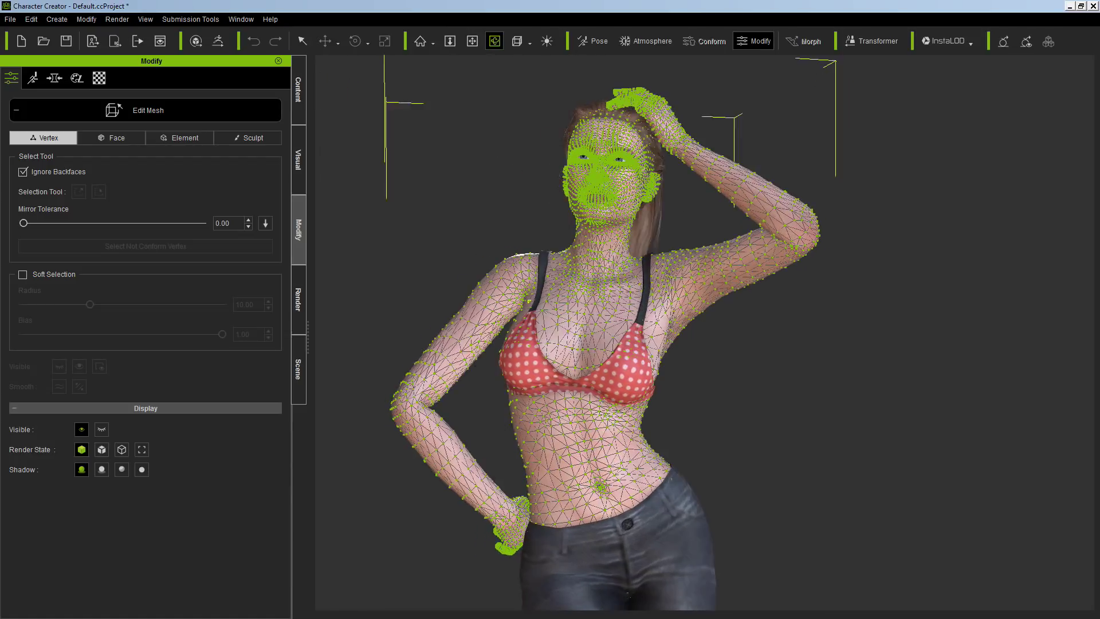
scroll(704, 332, up, 5)
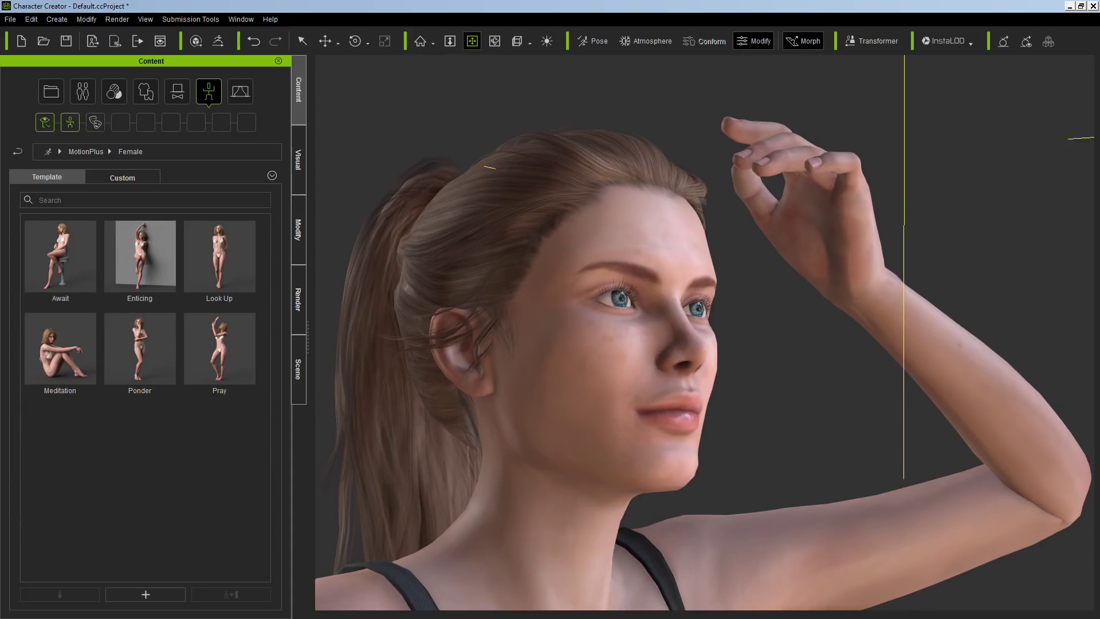
click(70, 122)
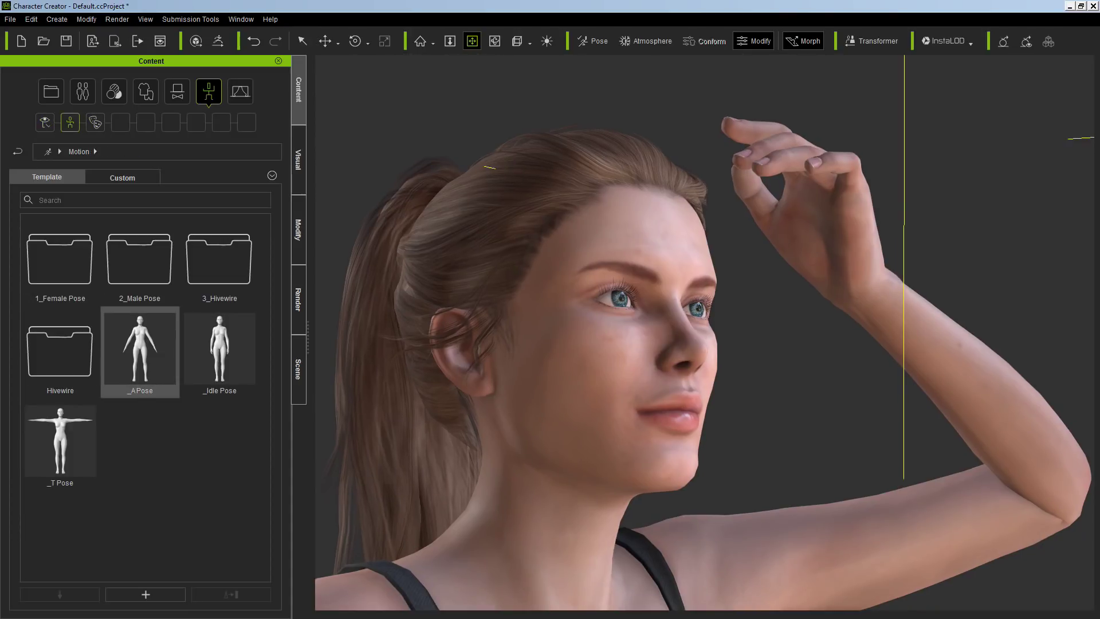
click(83, 91)
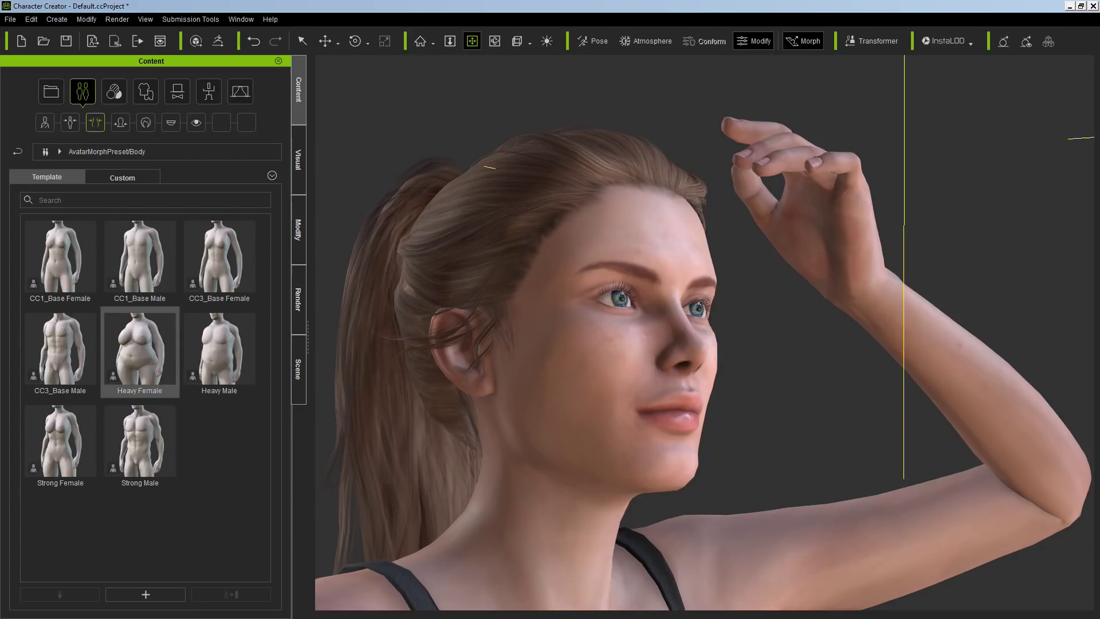
double_click(140, 350)
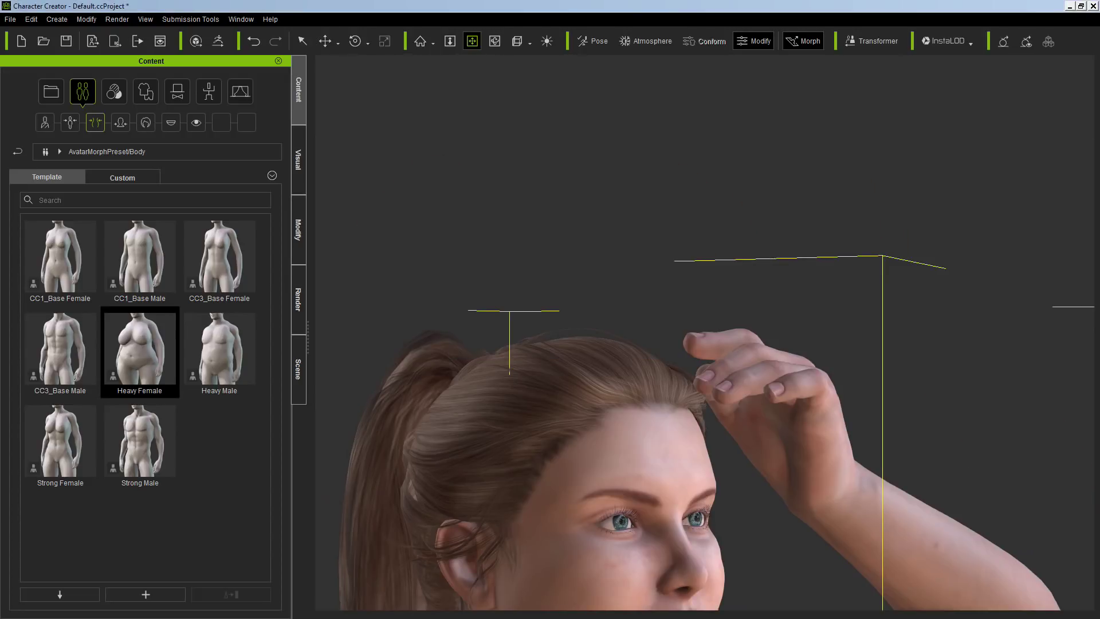
drag(704, 459, 699, 232)
scroll(704, 332, down, 3)
drag(705, 332, 704, 275)
scroll(704, 332, down, 2)
scroll(705, 332, down, 1)
right_drag(704, 332, 608, 332)
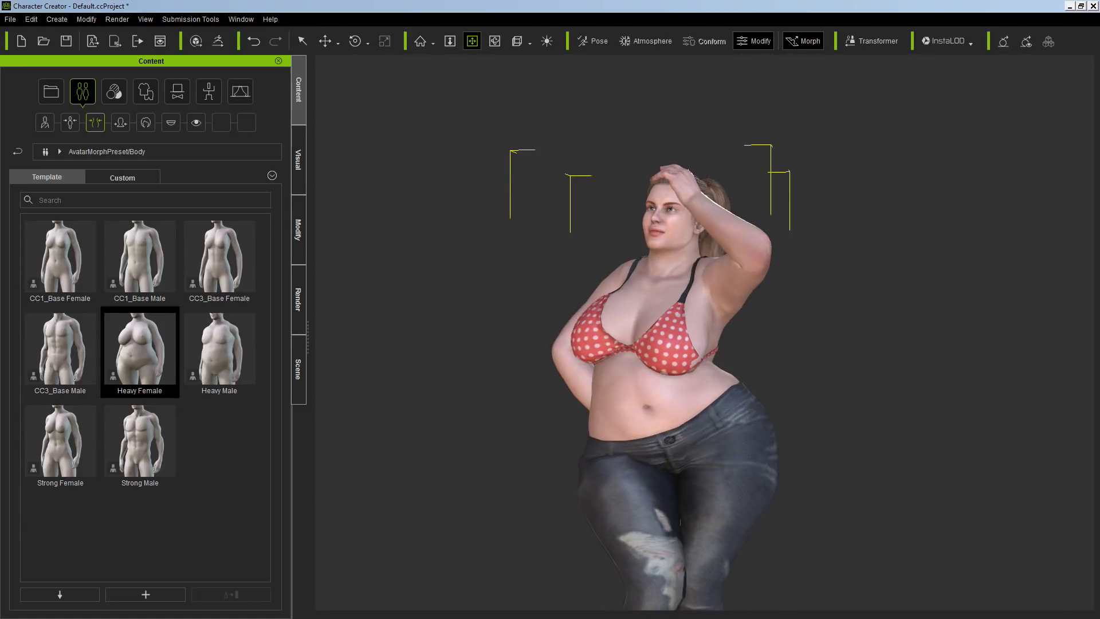
Step: Select the bikini top and calculate its collision in the conform settings so the body stops poking through
scroll(704, 333, up, 4)
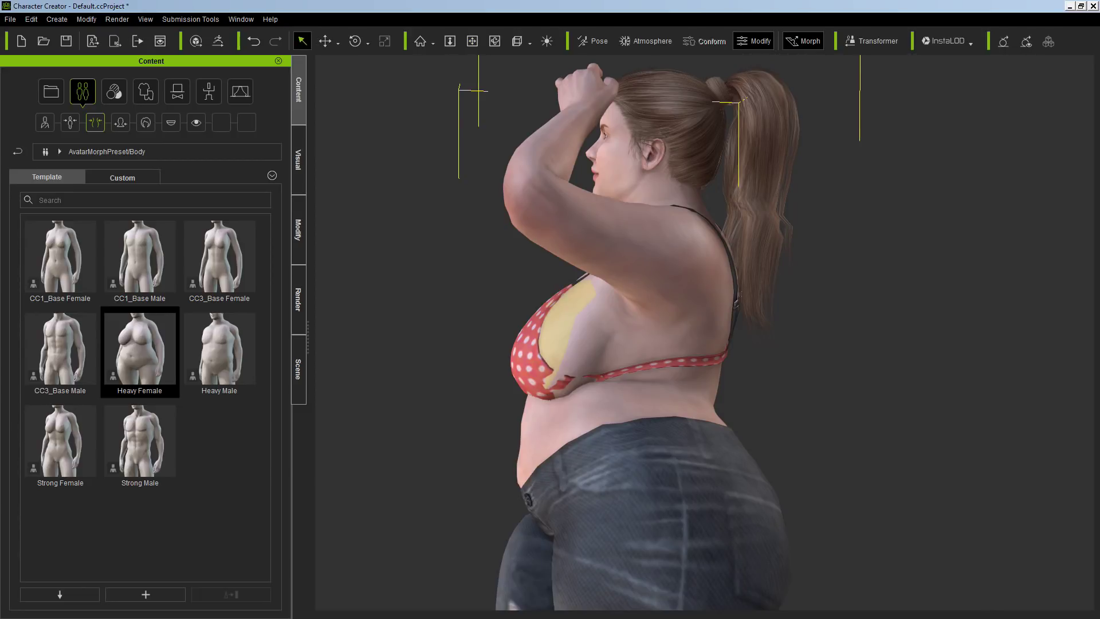
right_click(527, 368)
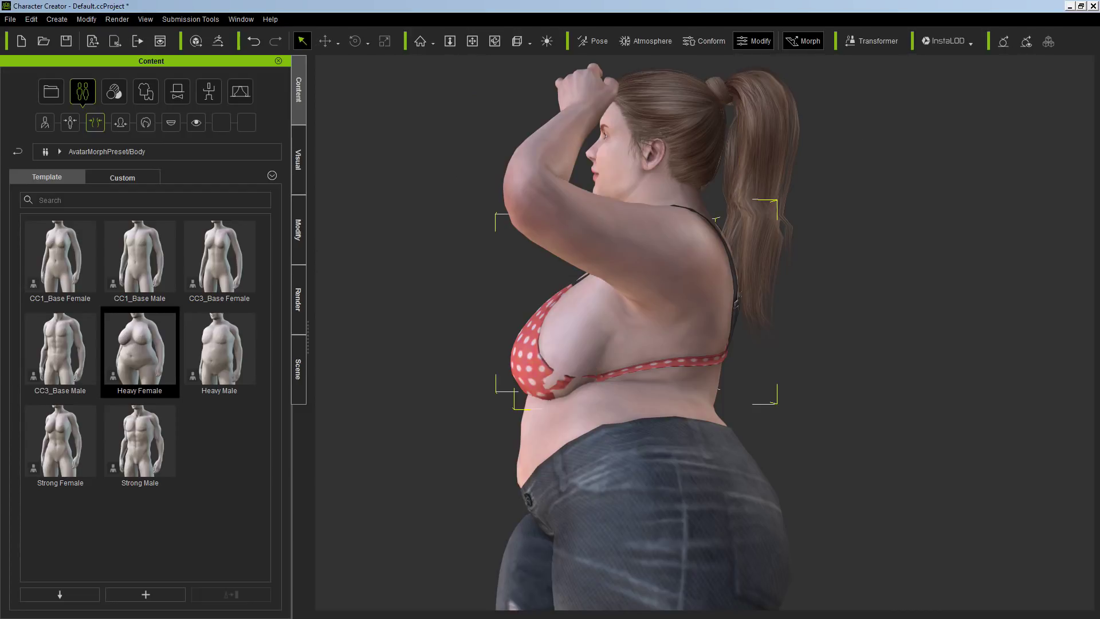
click(633, 41)
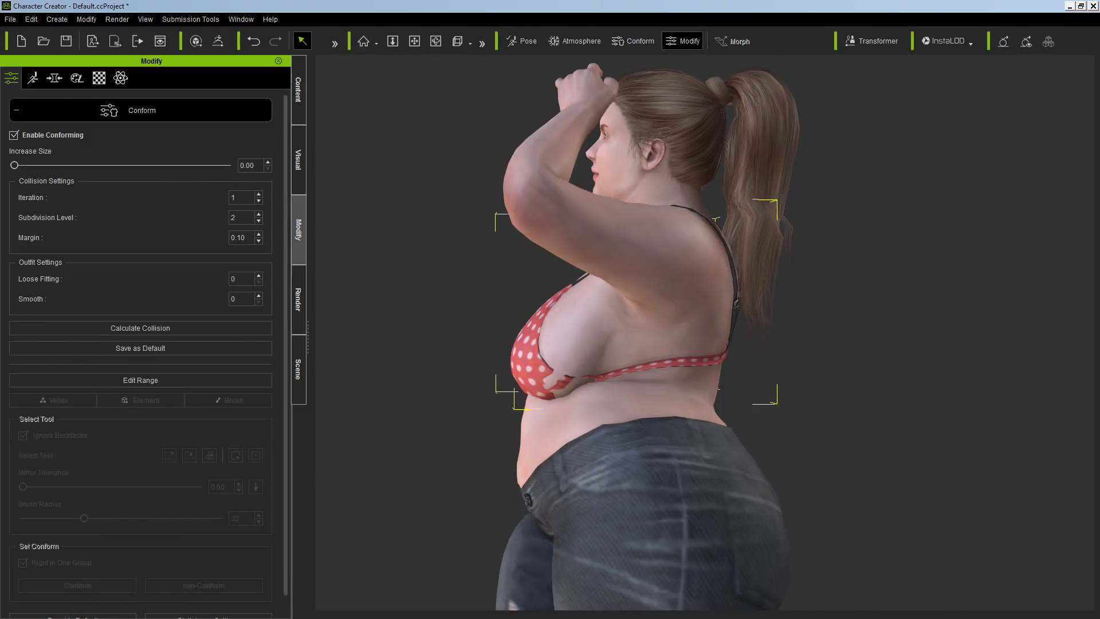
scroll(140, 312, down, 1)
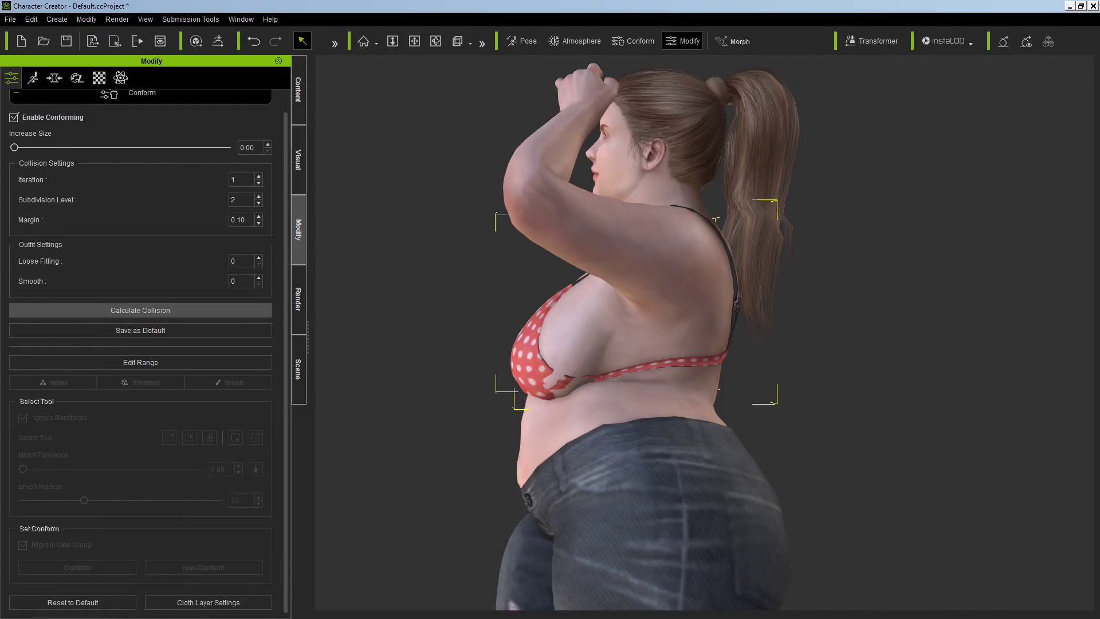
click(140, 310)
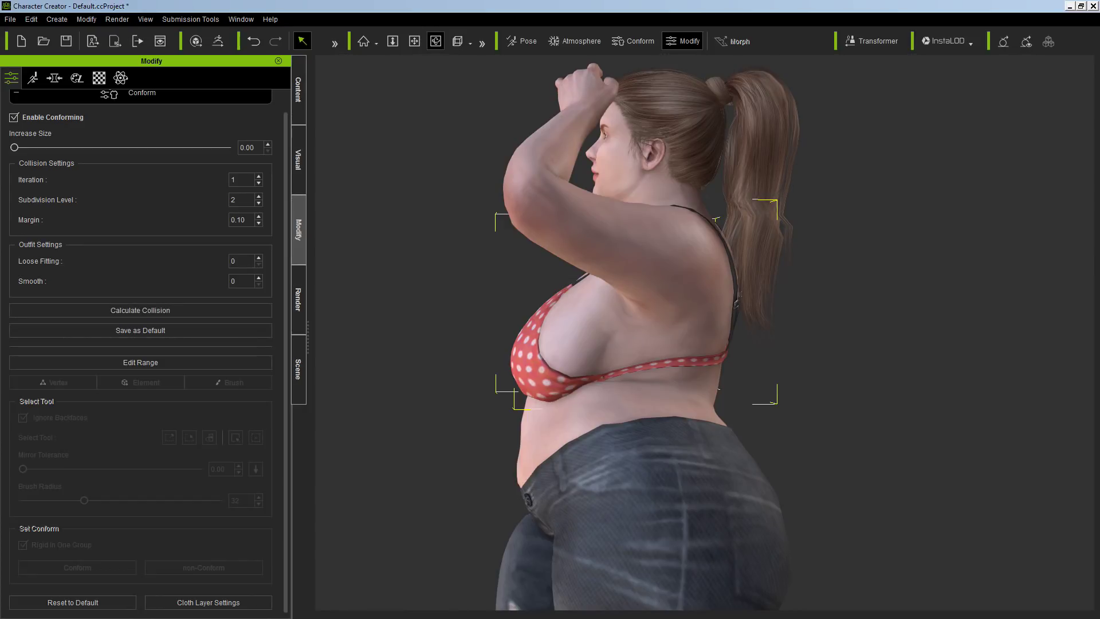
click(436, 41)
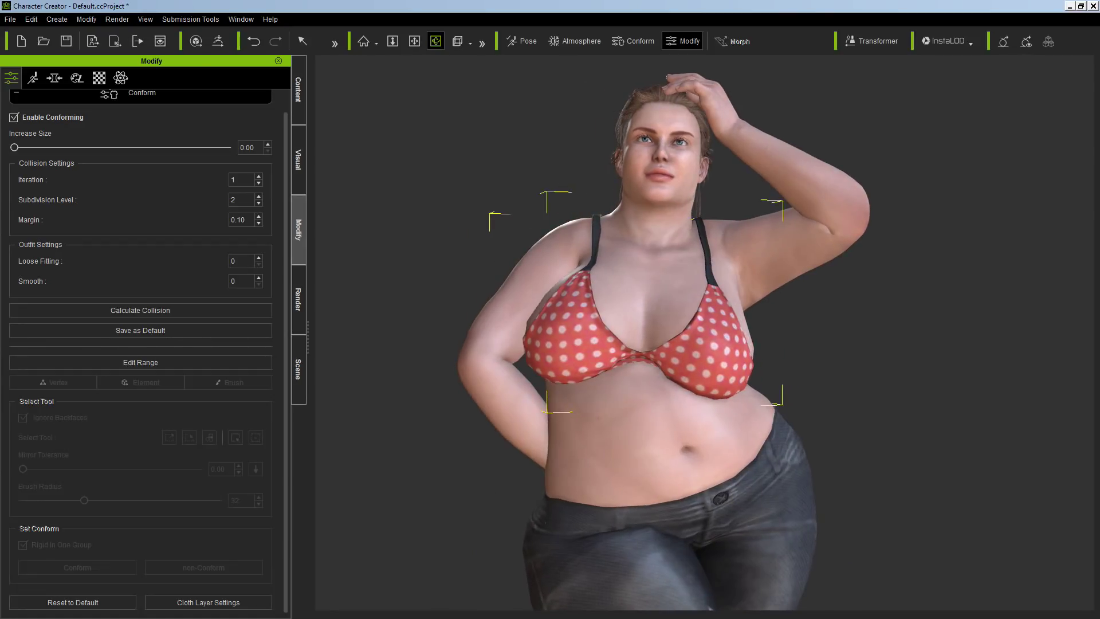
click(54, 78)
click(33, 78)
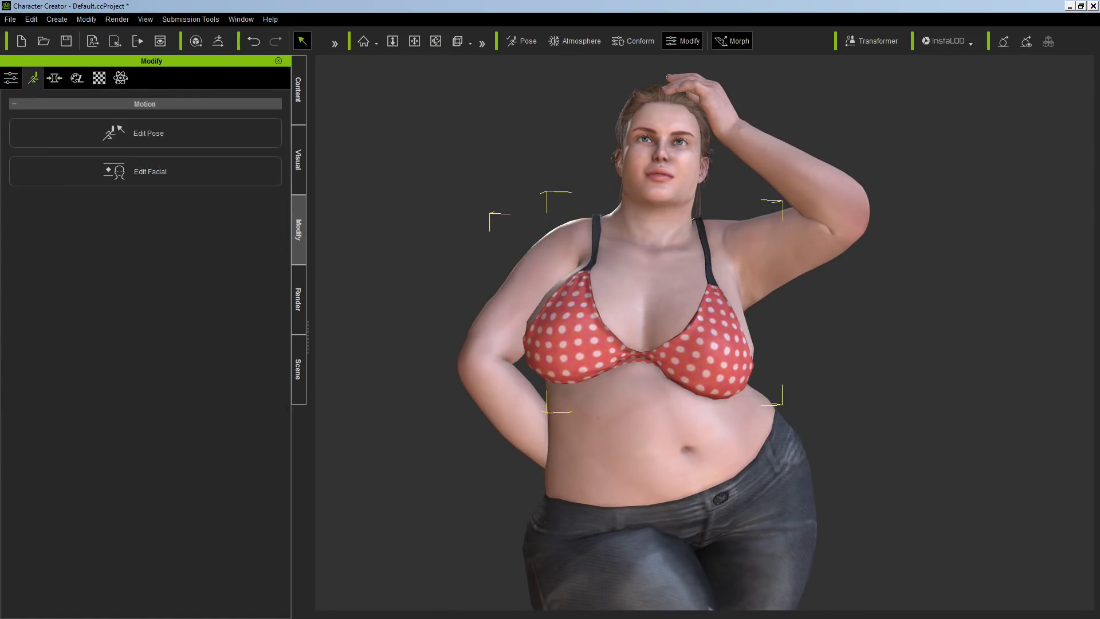
click(55, 78)
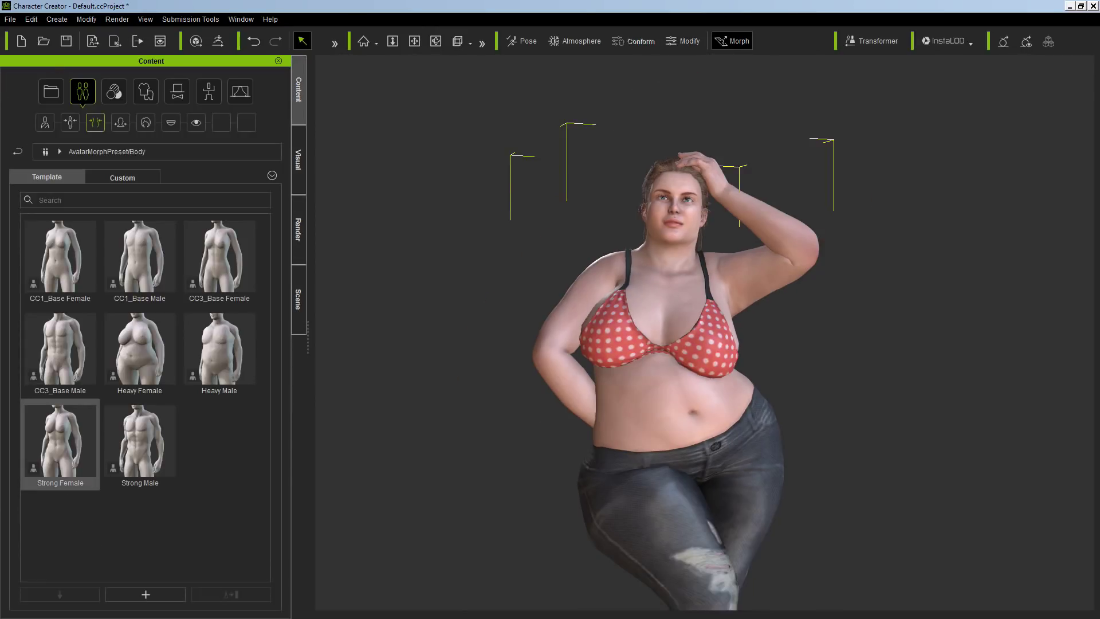
Step: Apply the CC3_Base Female body morph preset to the dressed avatar, followed by the Strong Male preset
click(219, 260)
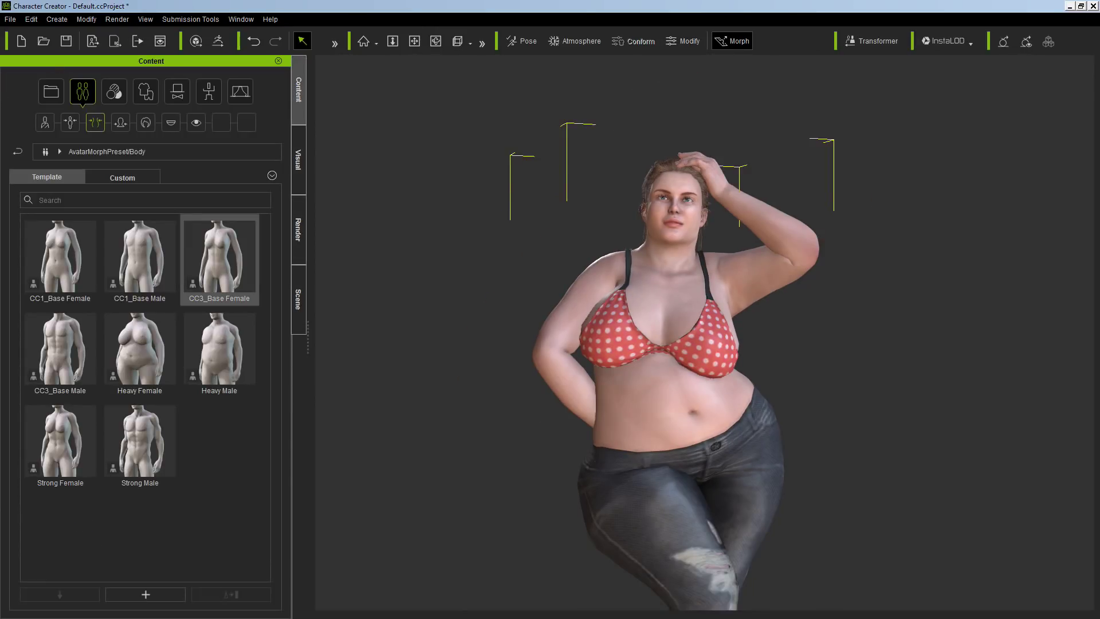
double_click(219, 267)
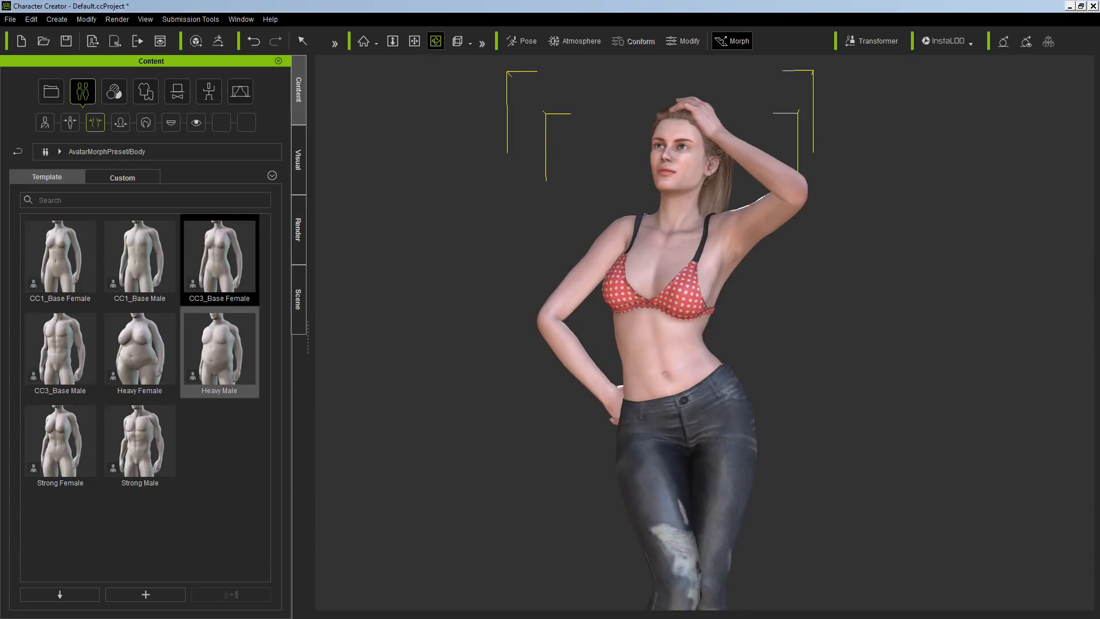
double_click(140, 441)
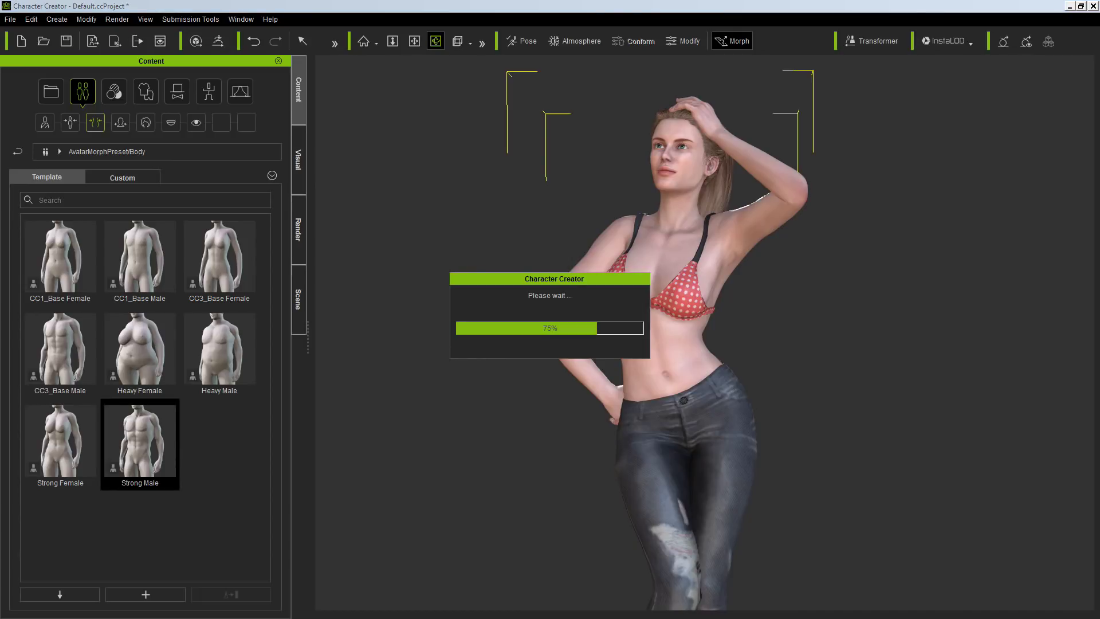